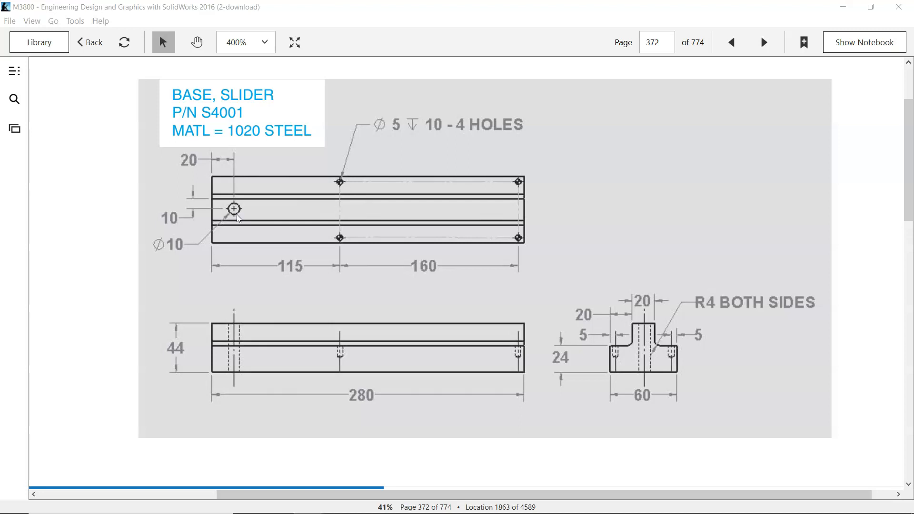
Step: Switch from the e-book drawing to SOLIDWORKS
left_click_drag(444, 14, 913, 1)
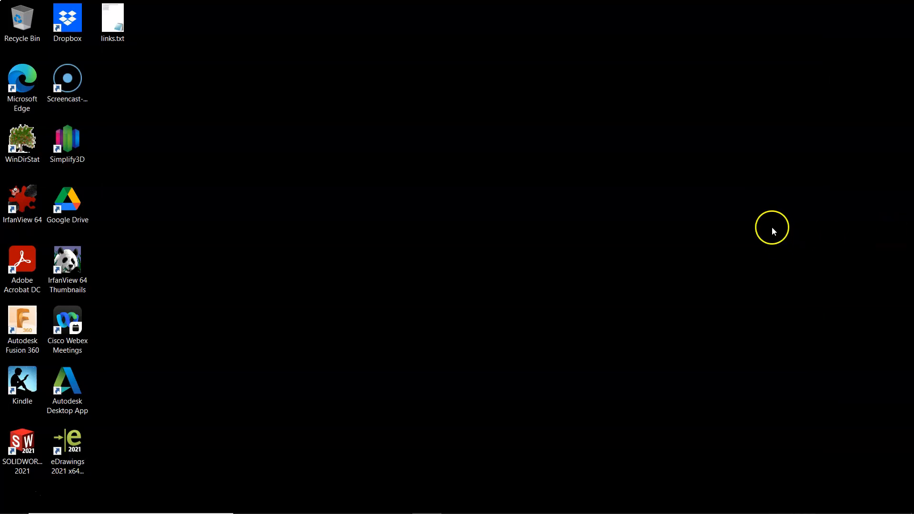
left_click(396, 504)
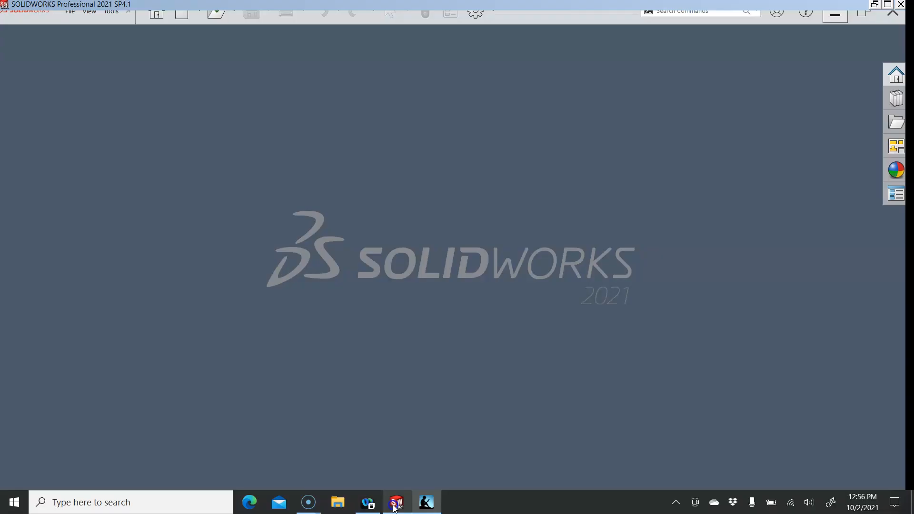
Step: Create a new part from the Part mm template
left_click(187, 17)
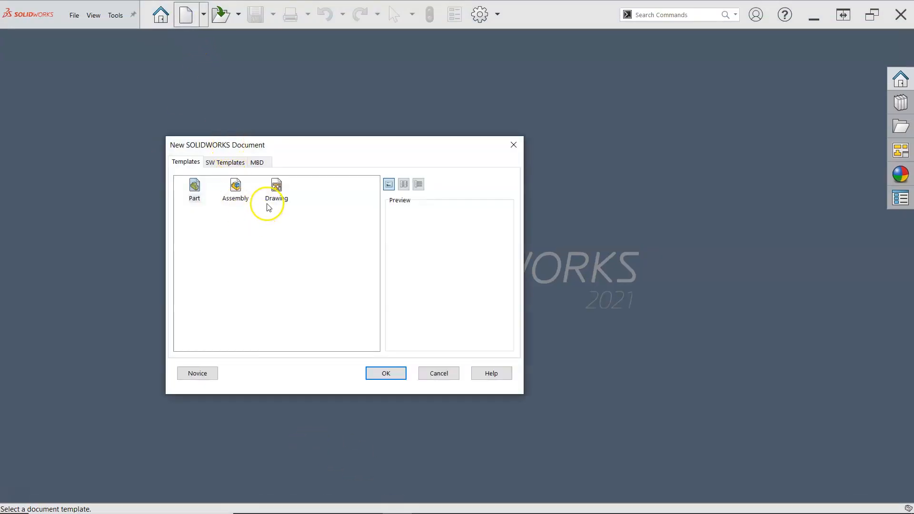
left_click(224, 162)
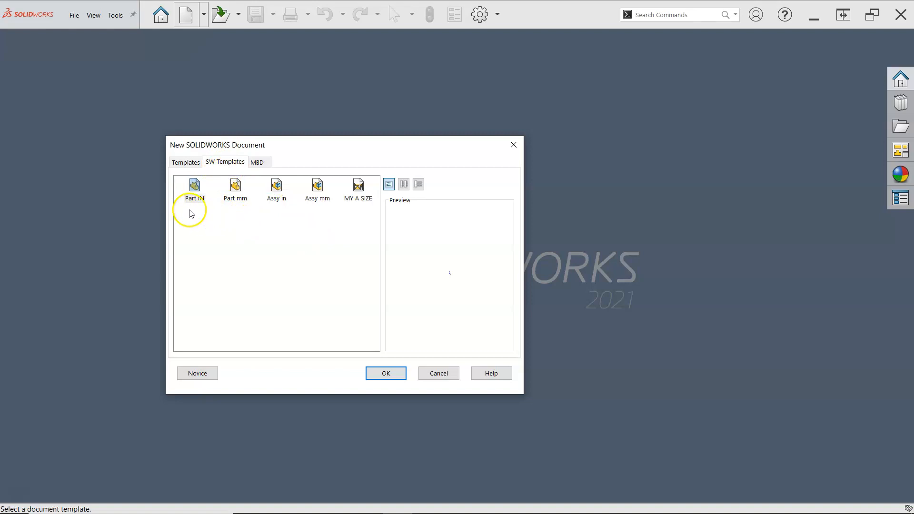
double_click(234, 194)
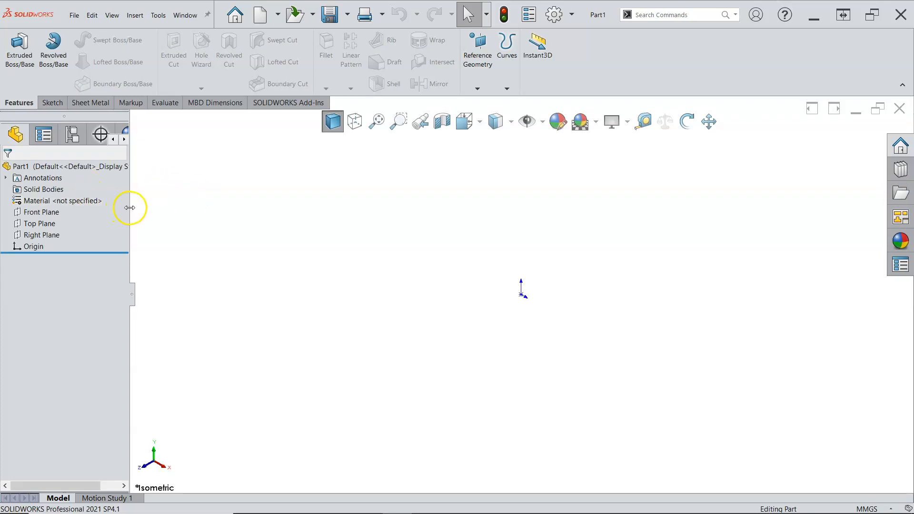
Step: Widen the feature tree and start a new sketch on the Right Plane
left_click_drag(130, 208, 153, 207)
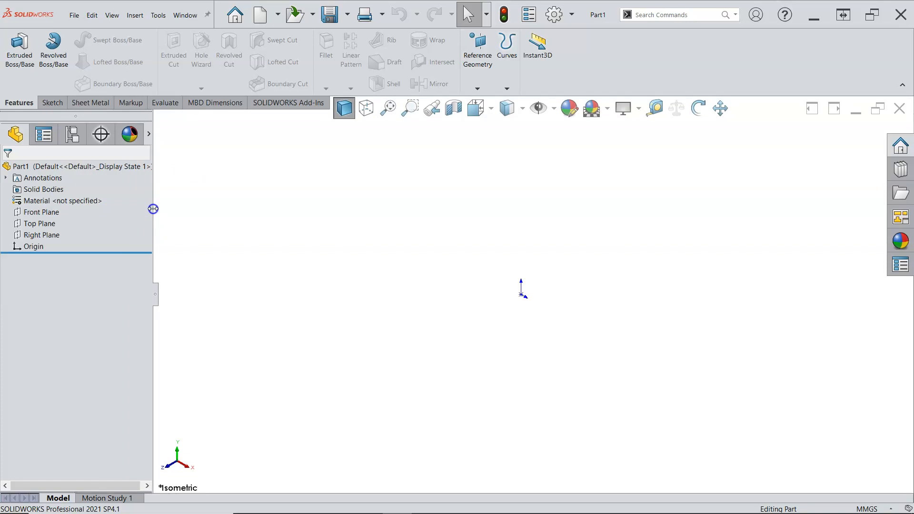
left_click(56, 236)
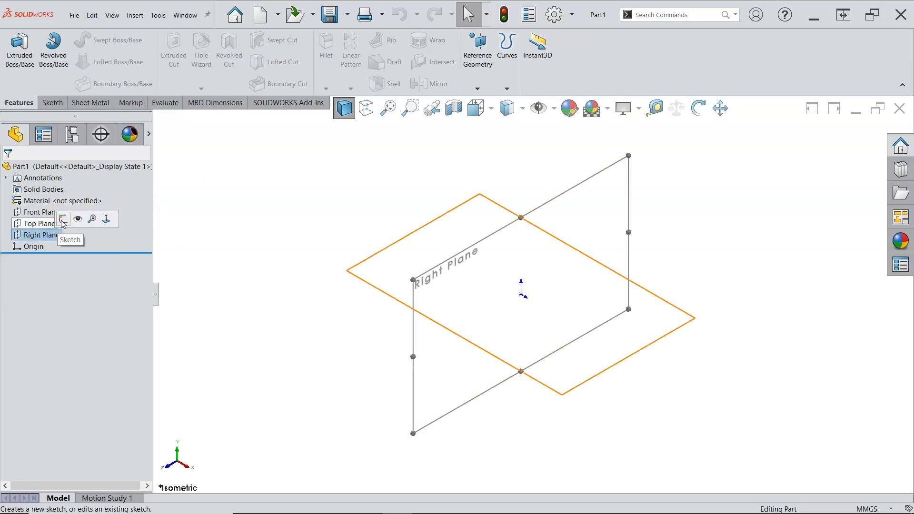
left_click(68, 217)
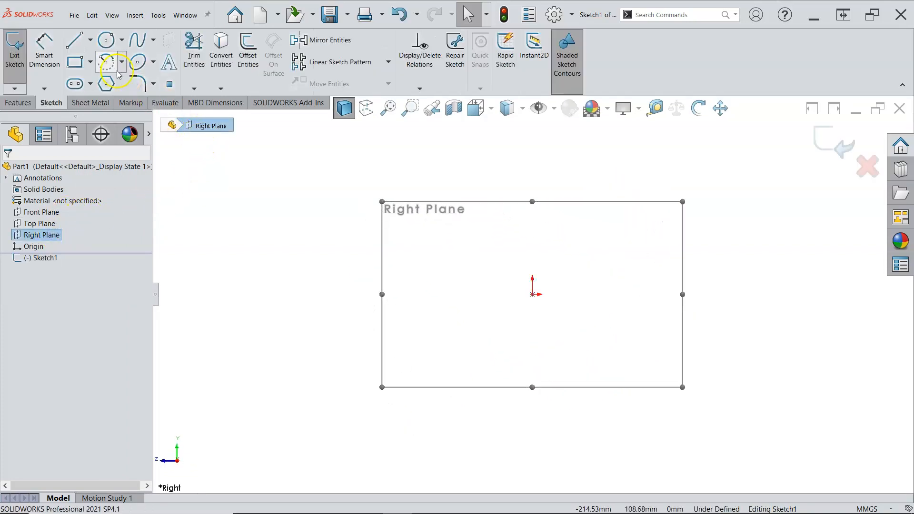
Step: Draw a vertical, infinite-length construction centerline through the origin
left_click(93, 42)
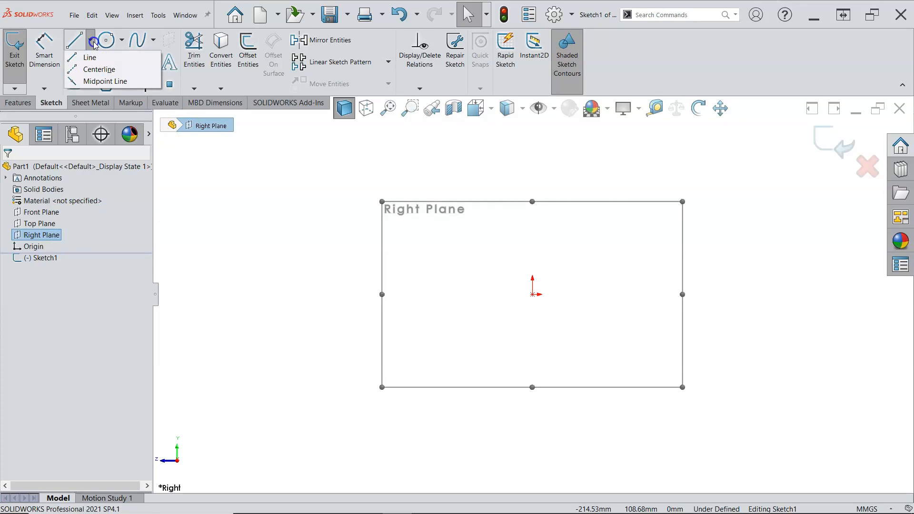
left_click(100, 70)
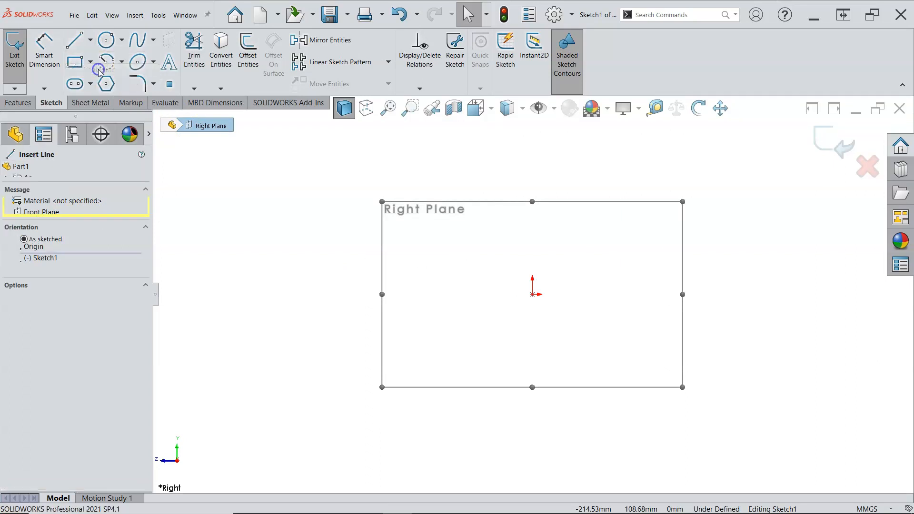
left_click(92, 41)
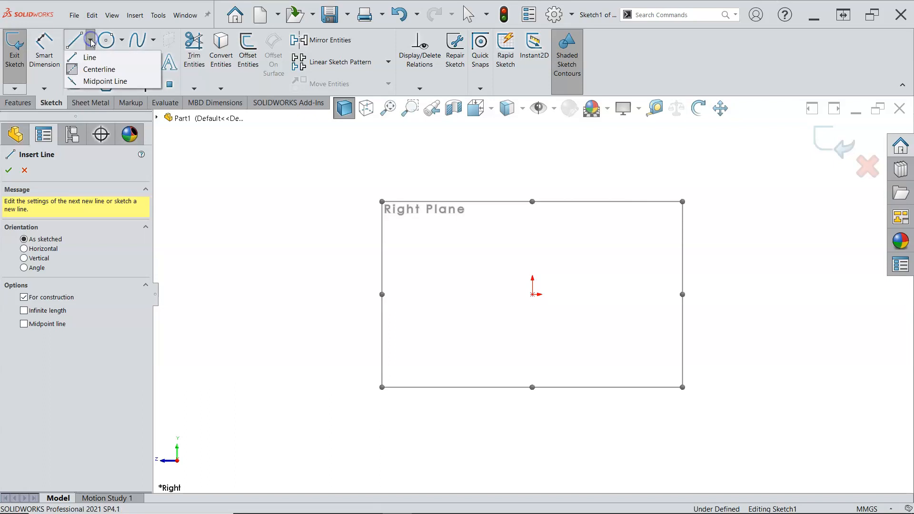
left_click(41, 258)
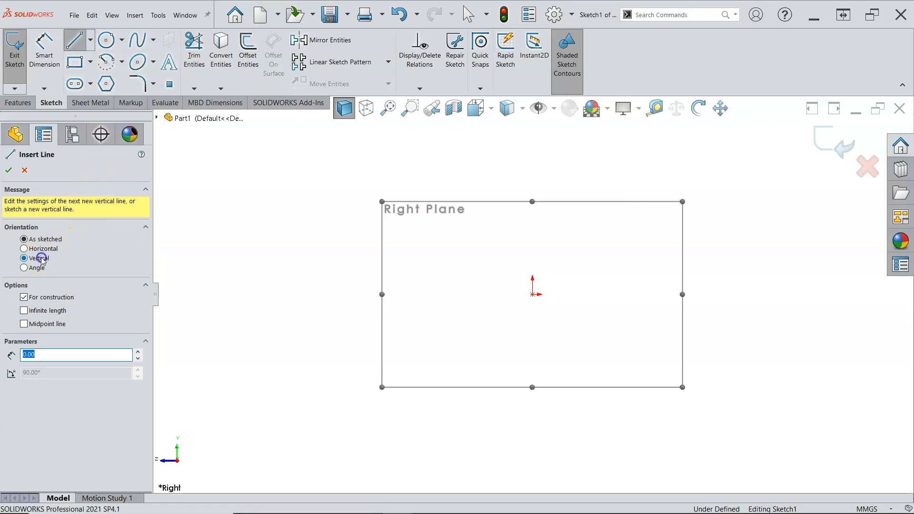
left_click(41, 311)
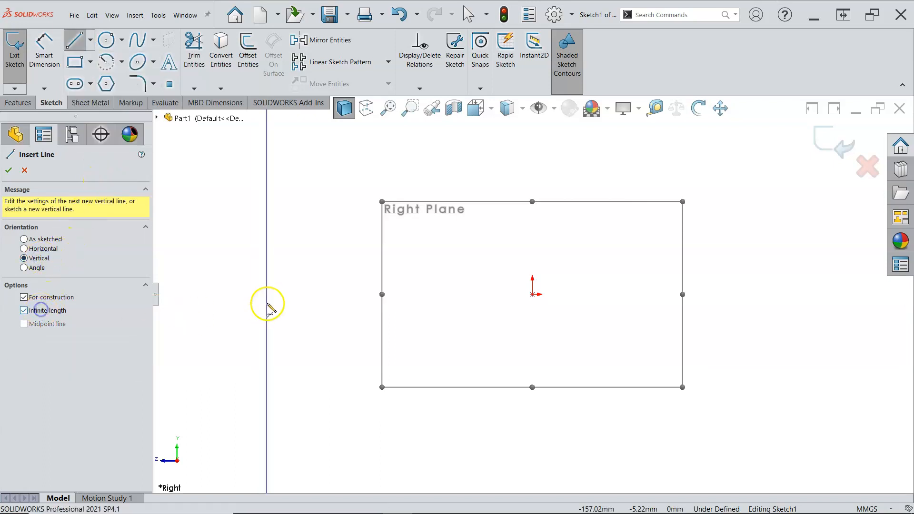
left_click(533, 294)
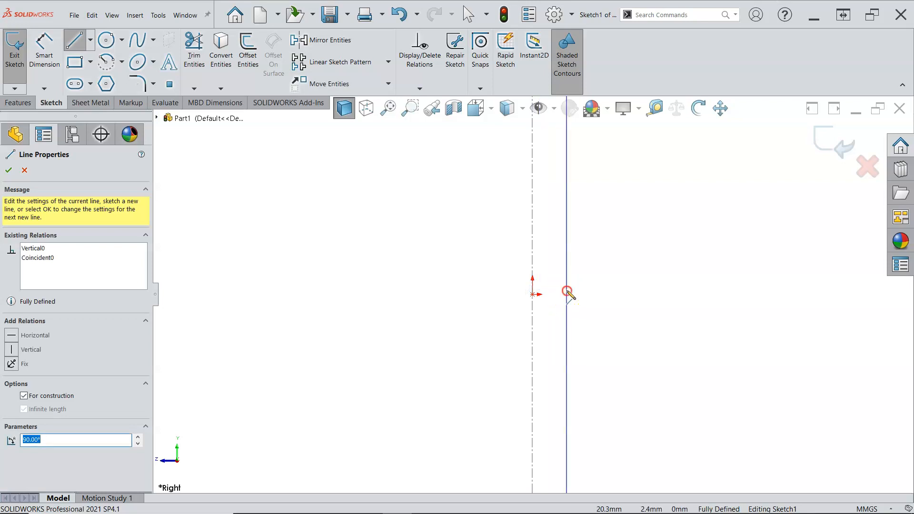
right_click(569, 294)
left_click(586, 301)
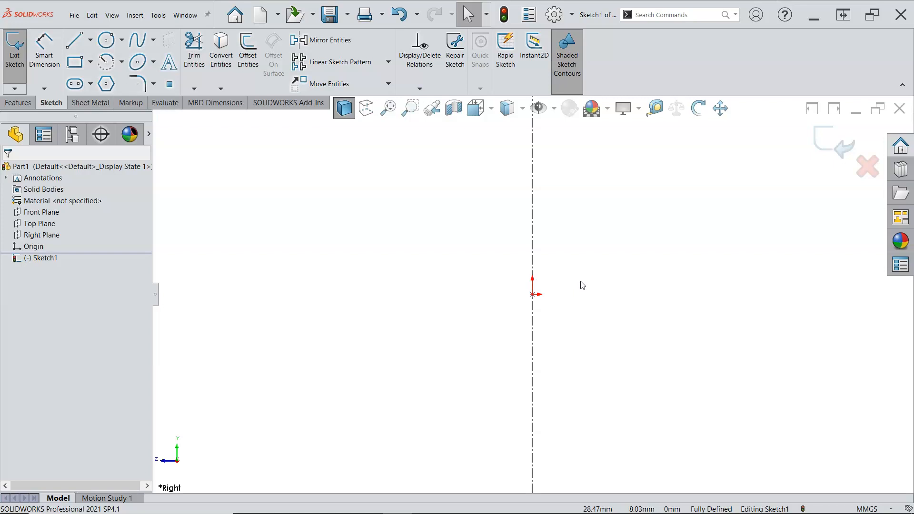
Step: Sketch a stepped half profile of connected lines from the origin, about 37 mm wide, ending on the centerline
key("l")
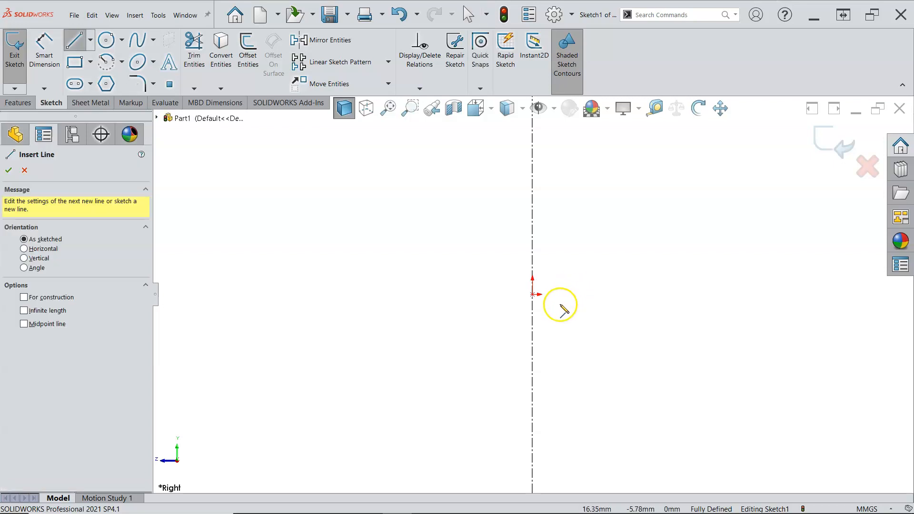
left_click(533, 294)
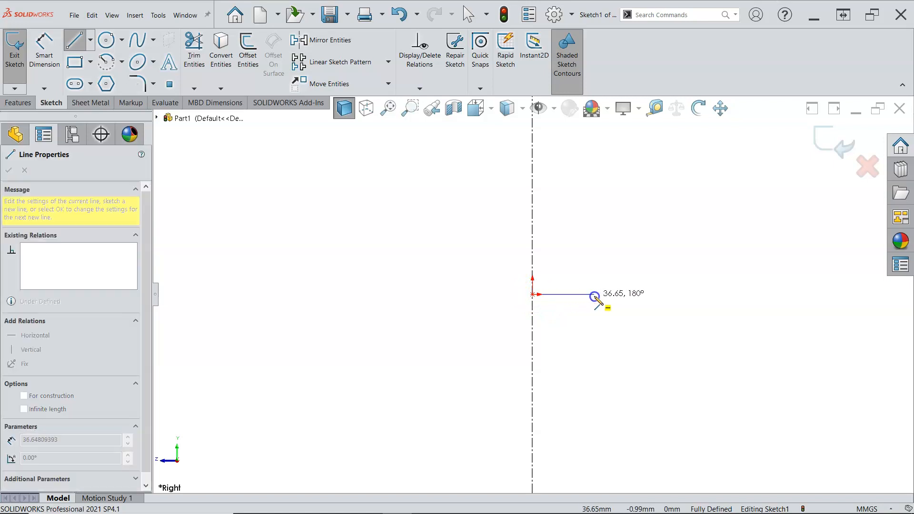
left_click(594, 295)
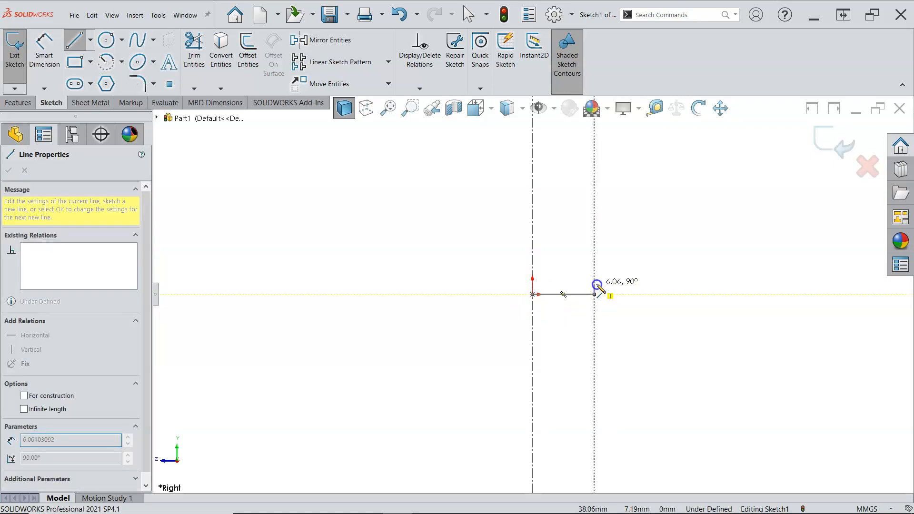
left_click(594, 260)
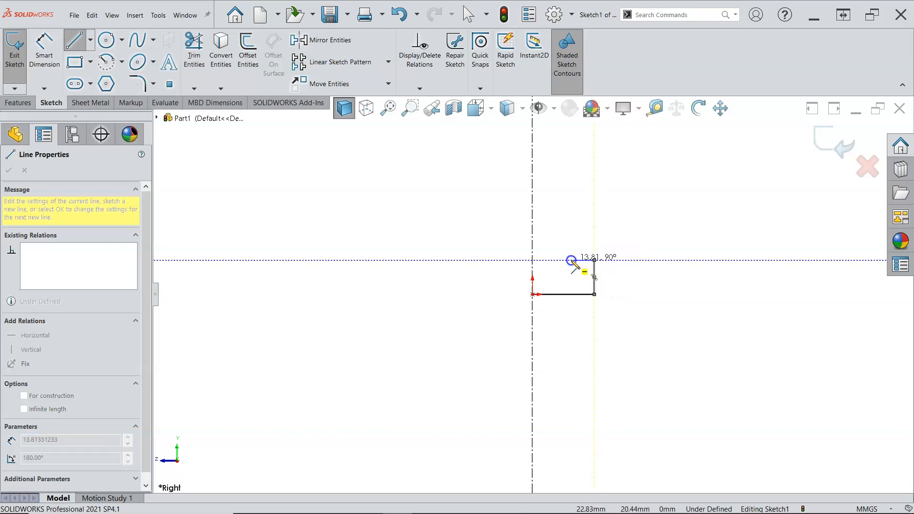
left_click(571, 261)
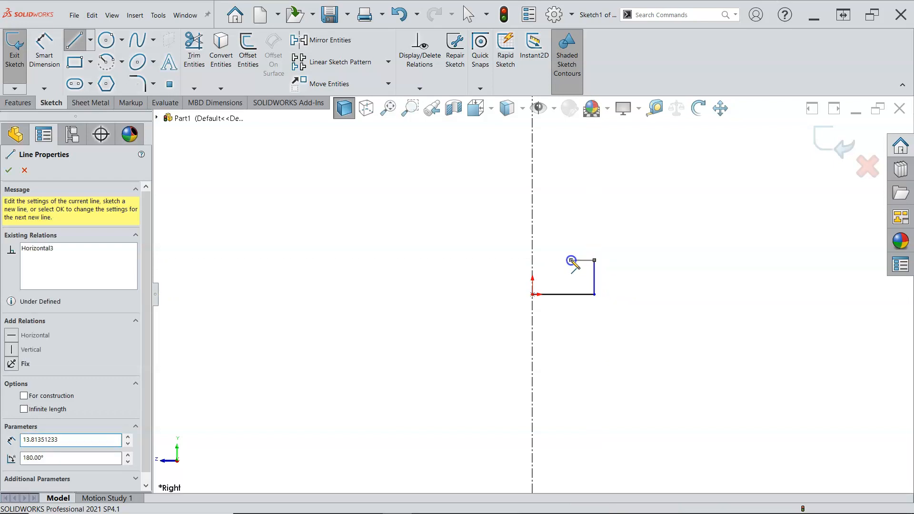
left_click(571, 230)
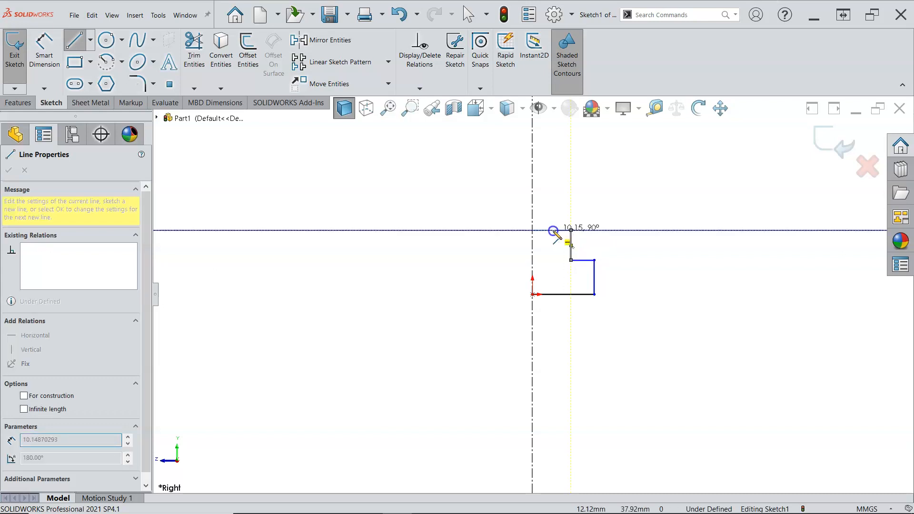
left_click(532, 231)
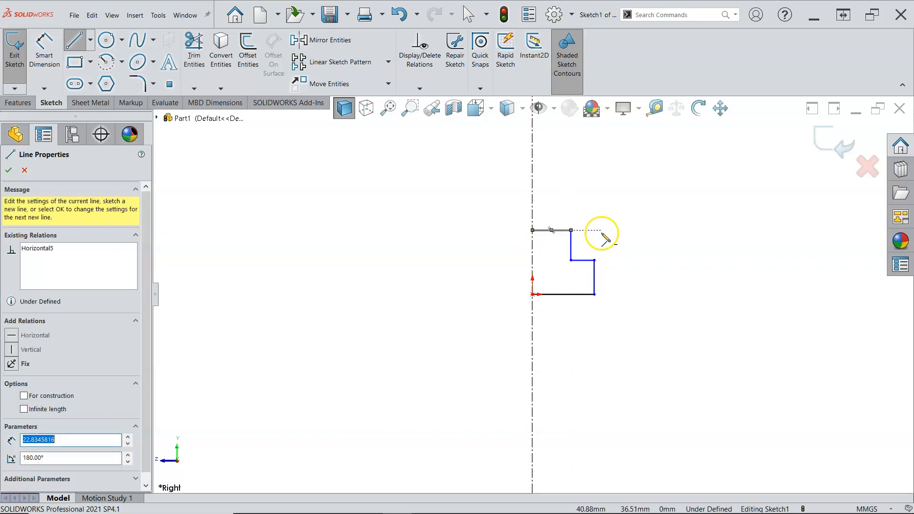
right_click(602, 233)
left_click(629, 240)
Step: Mirror the five half-profile lines about the vertical centerline to form the full T-shaped profile
scroll(571, 232, "down", 3)
scroll(521, 320, "down", 2)
scroll(521, 321, "up", 1)
scroll(520, 322, "up", 2)
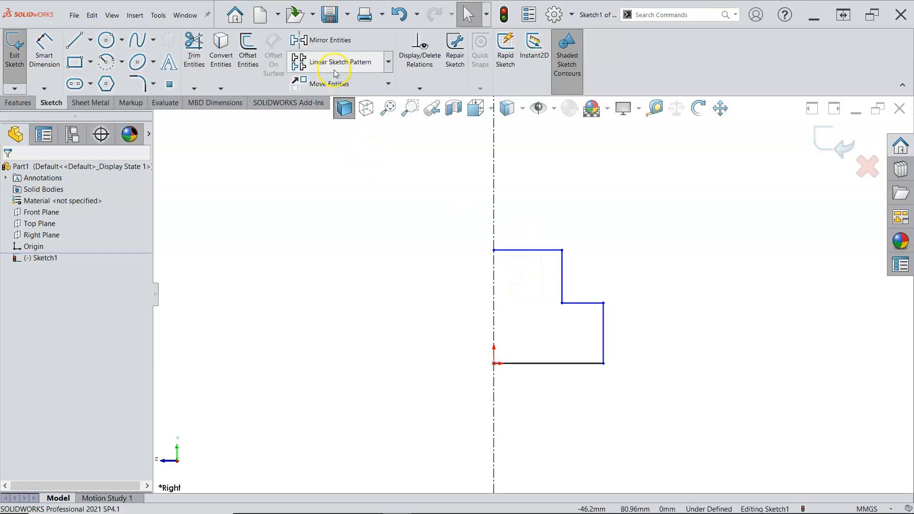
left_click(331, 39)
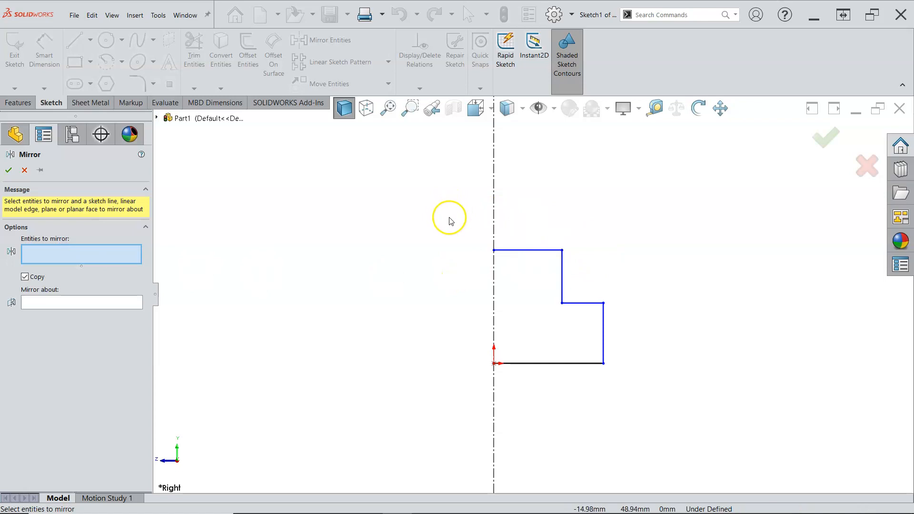
left_click_drag(451, 224, 571, 315)
left_click_drag(466, 232, 586, 342)
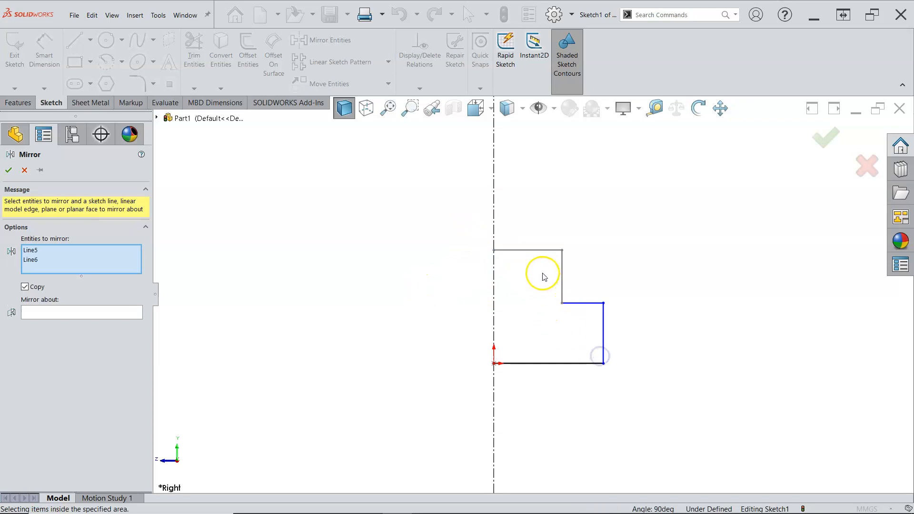
left_click(533, 252)
left_click(563, 273)
left_click(561, 361)
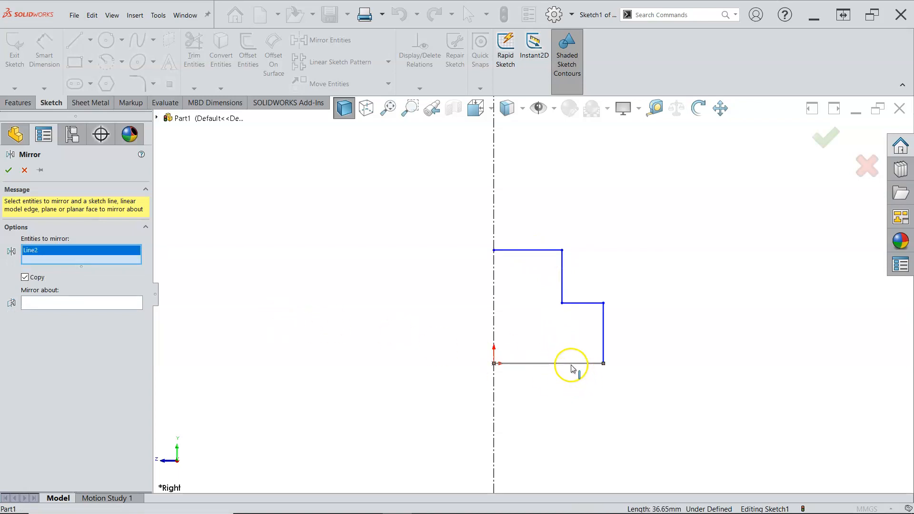
left_click(574, 365)
left_click(532, 366)
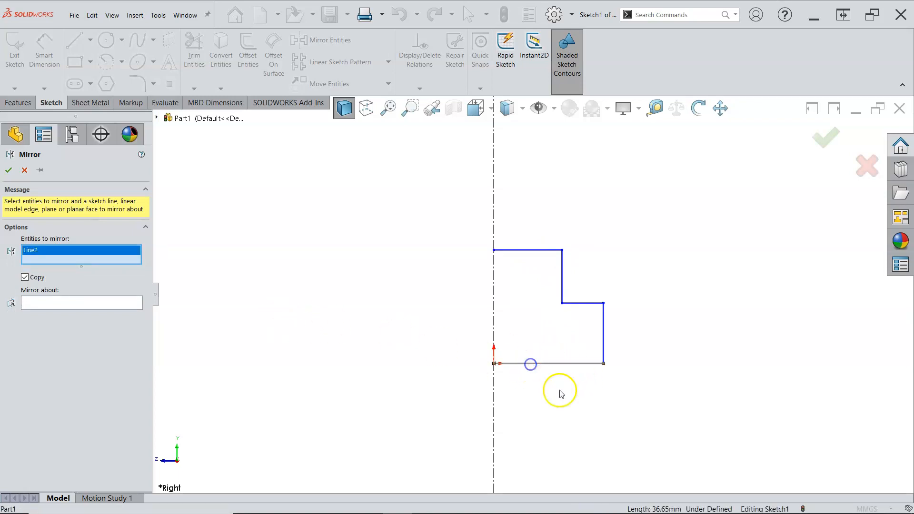
left_click(602, 341)
left_click(590, 304)
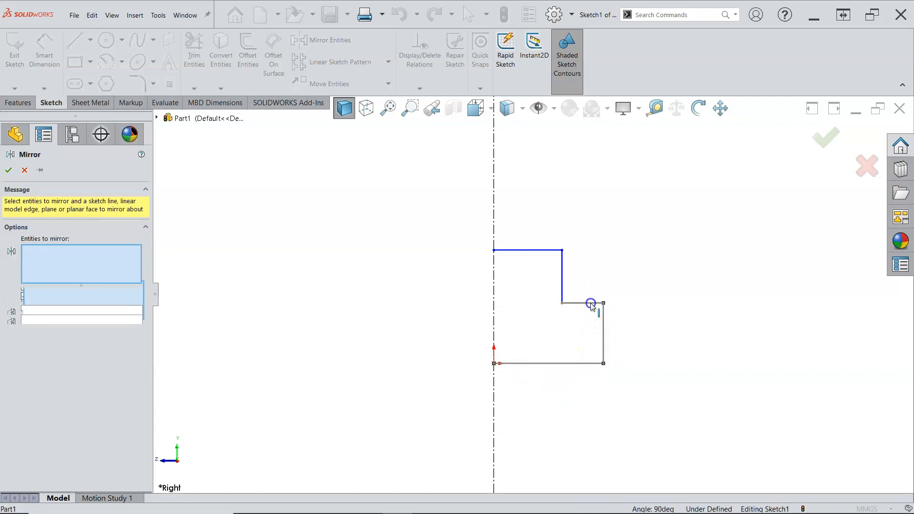
left_click(562, 270)
left_click(540, 252)
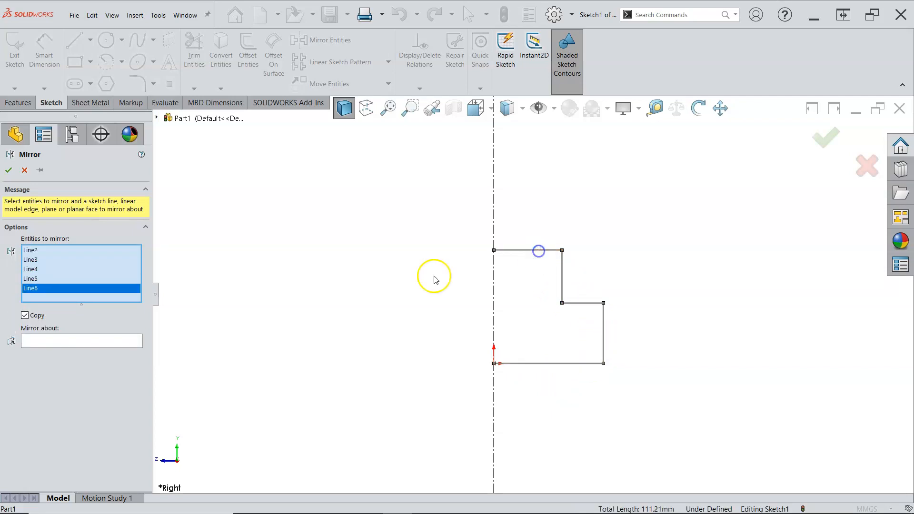
left_click(94, 341)
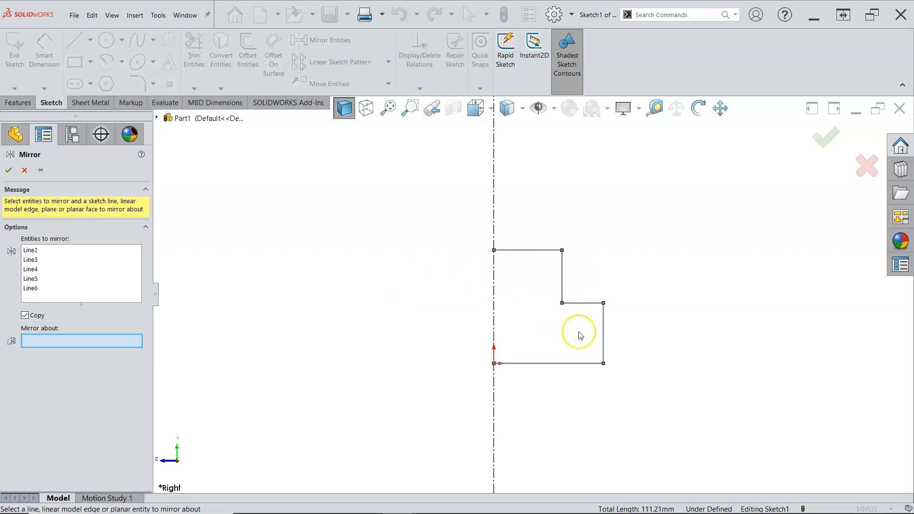
left_click(493, 312)
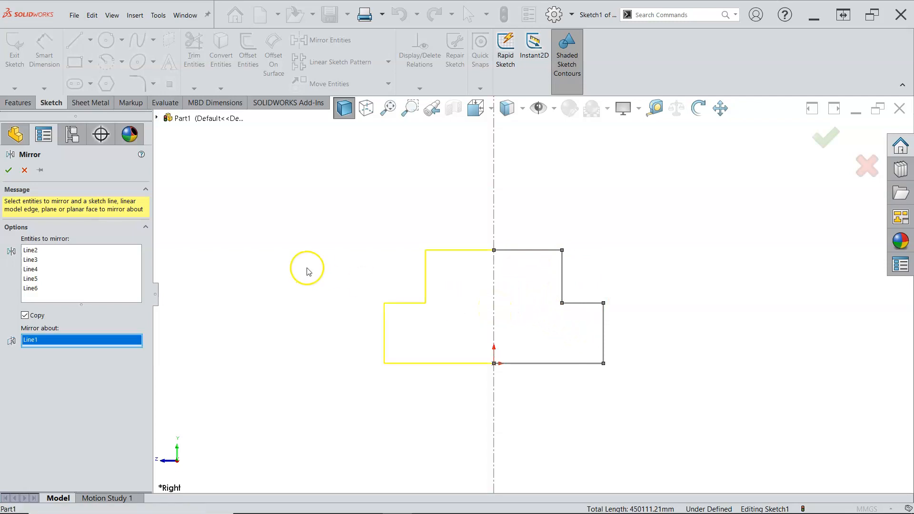
left_click(9, 170)
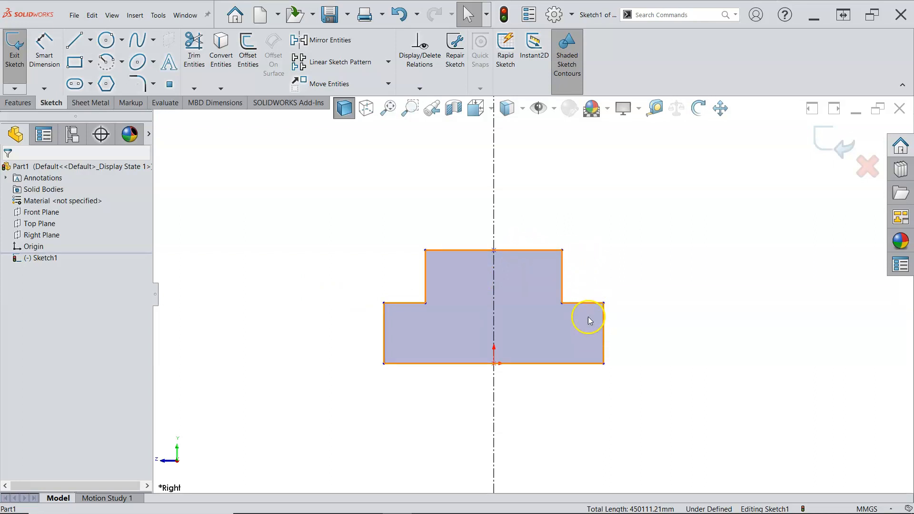
mouse_move(629, 227)
left_mouse_down()
mouse_move(555, 329)
mouse_move(529, 414)
left_mouse_up()
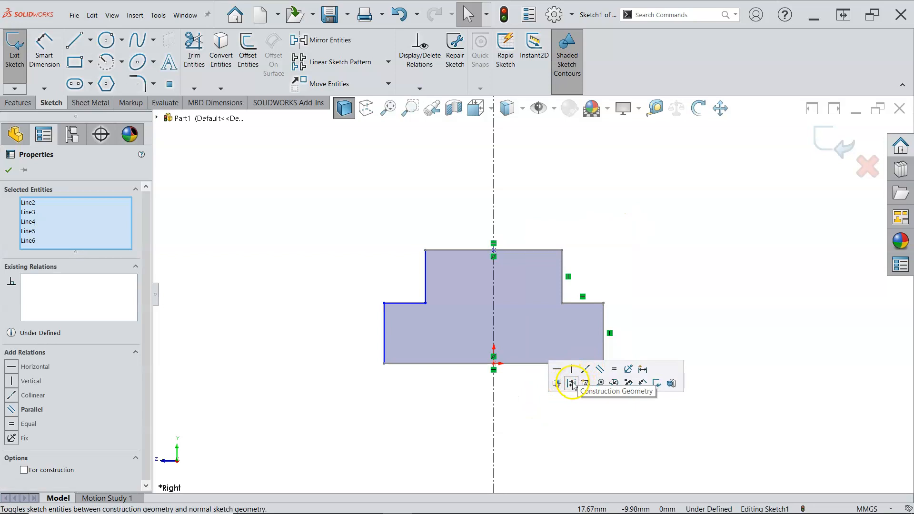
left_click(614, 259)
left_click(603, 226)
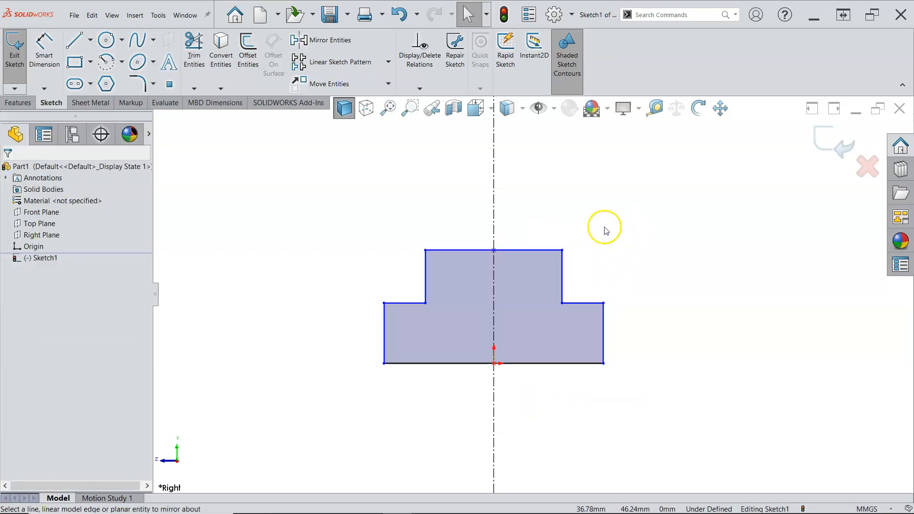
right_click(603, 224)
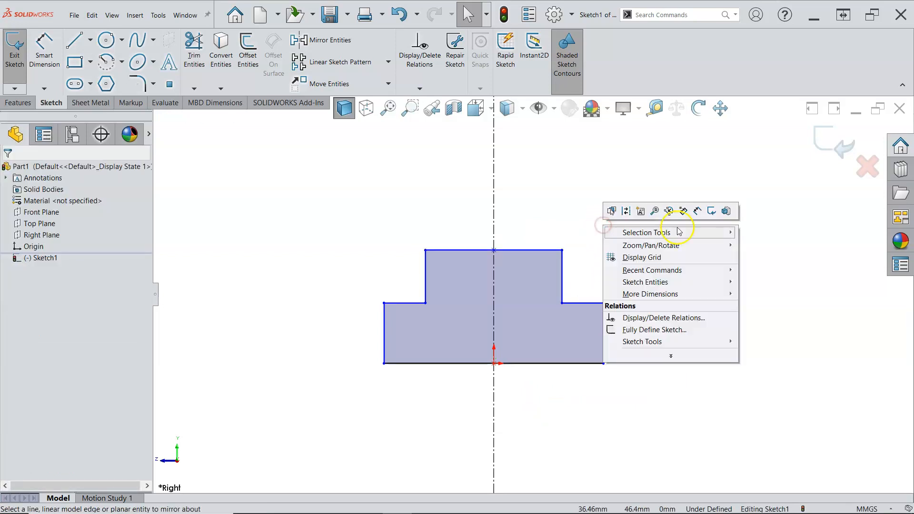
Step: Start Smart Dimension and dimension the bottom width of the profile to 60 mm
left_click(698, 210)
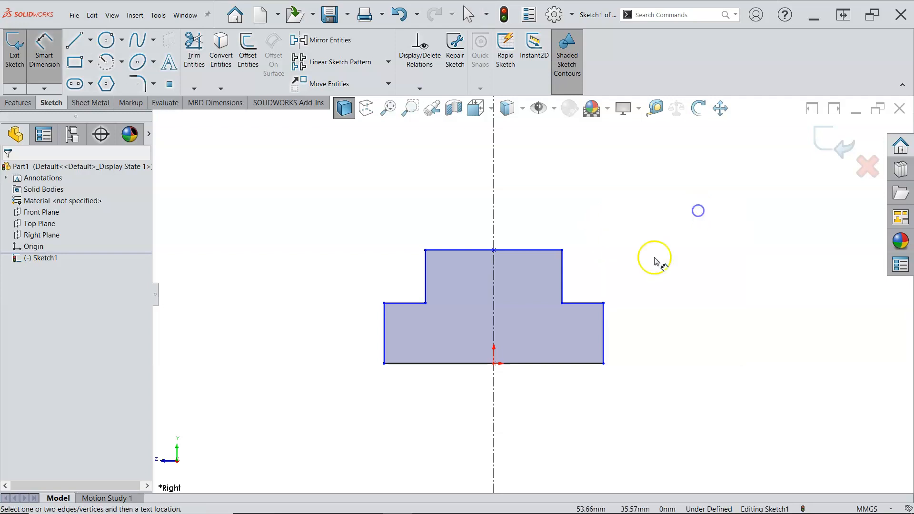
left_click(534, 364)
left_click(522, 423)
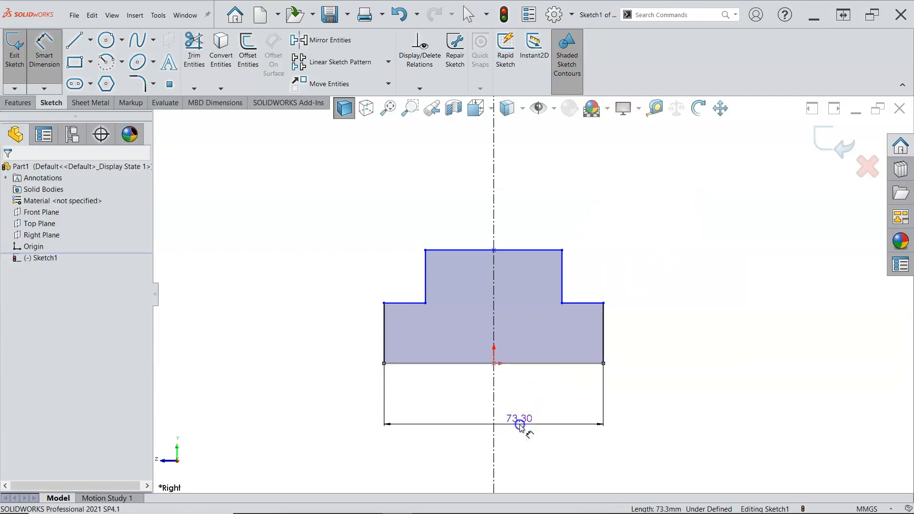
type("60")
key("Return")
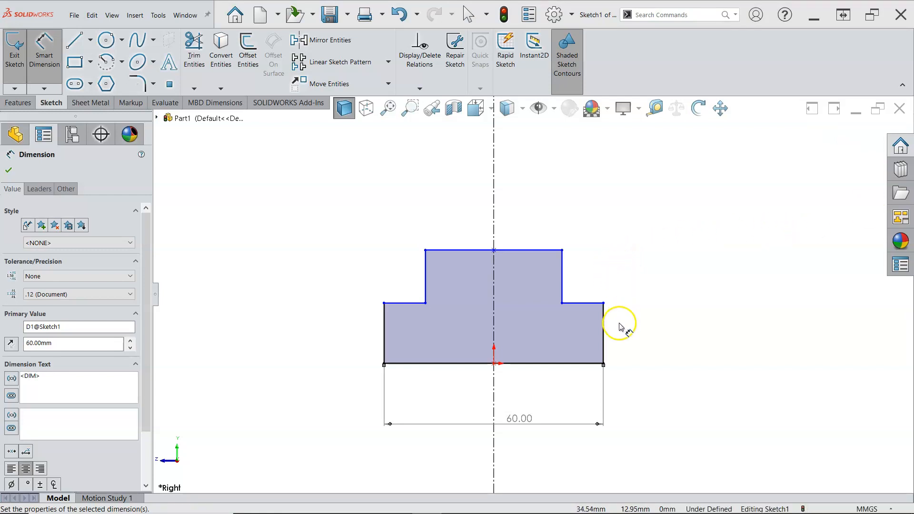
Step: Dimension the height of the lower step's side edge to 24 mm
left_click(603, 328)
left_click(636, 335)
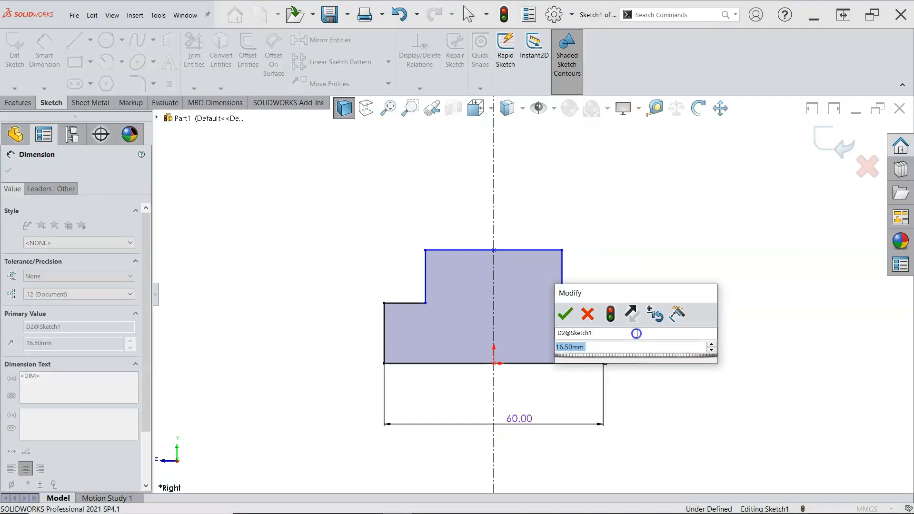
type("24")
key("Return")
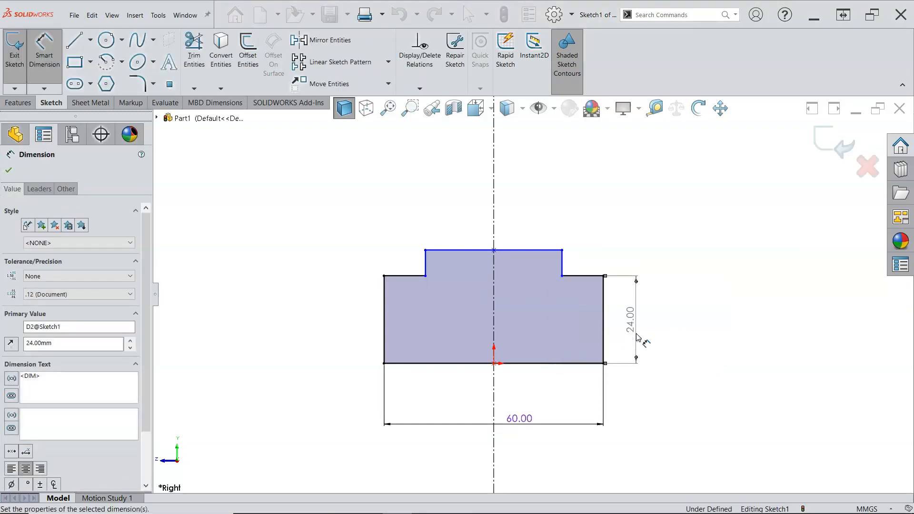
Step: Dimension the overall height between the bottom and top edges to 44 mm
left_click(435, 364)
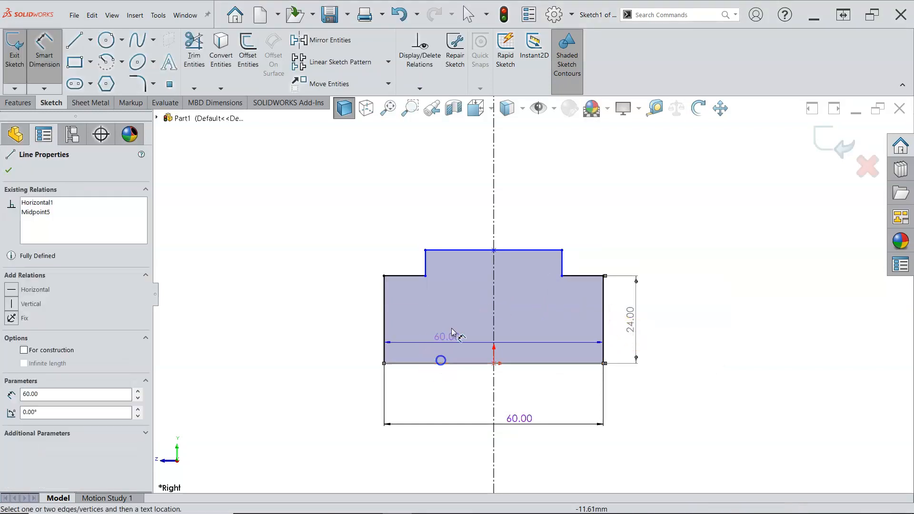
left_click(461, 251)
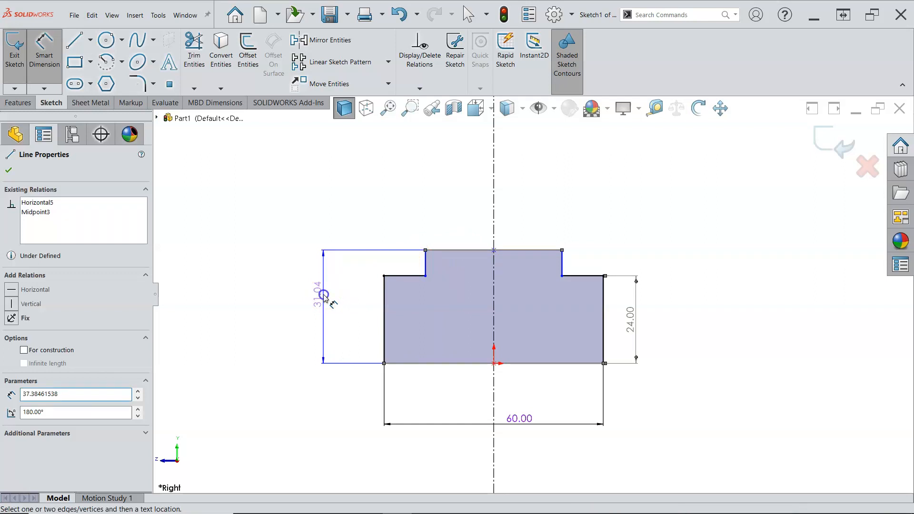
left_click(323, 295)
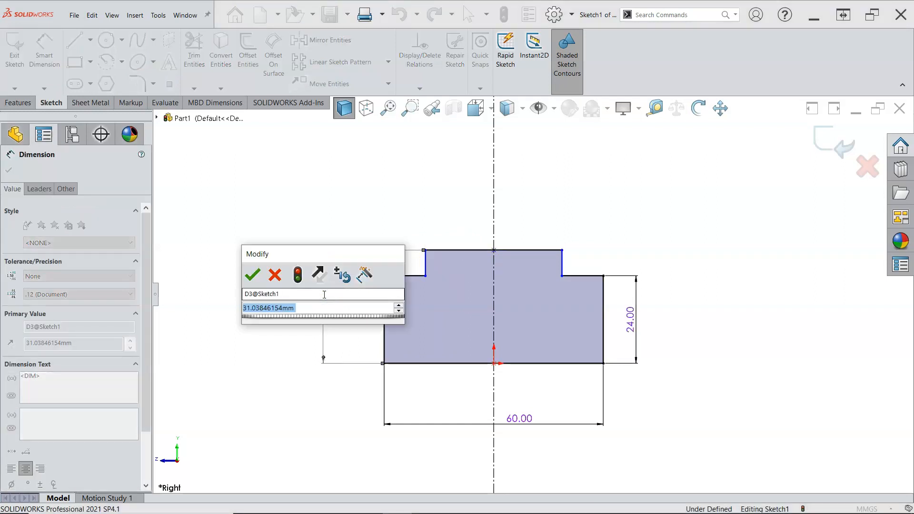
type("44")
key("Return")
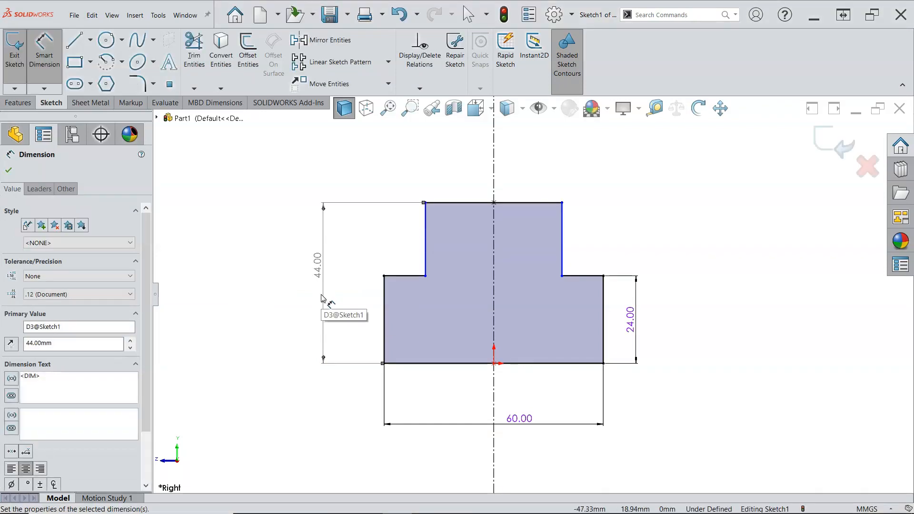
Step: Dimension the top edge width to 20 mm, fully defining the sketch, and leave the dimension tool
left_click(472, 201)
left_click(467, 172)
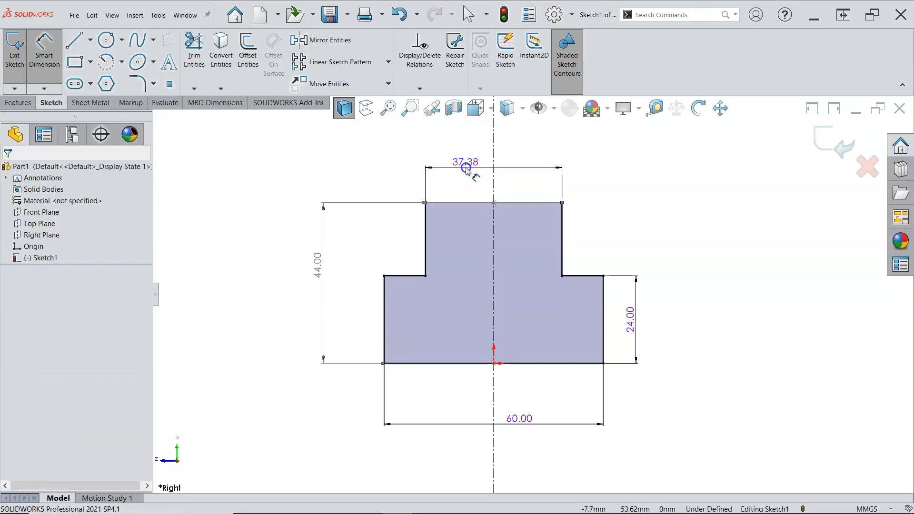
type("20")
key("Return")
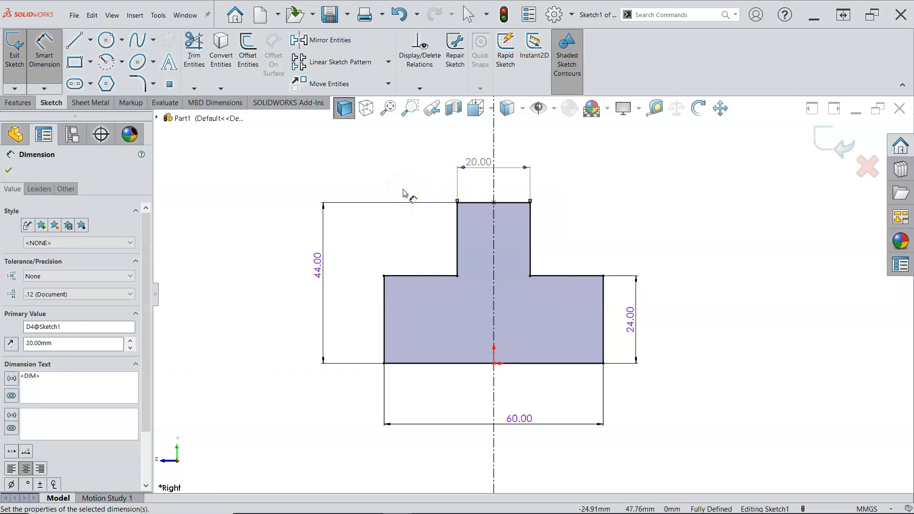
right_click(639, 209)
left_click(679, 240)
left_click(538, 294)
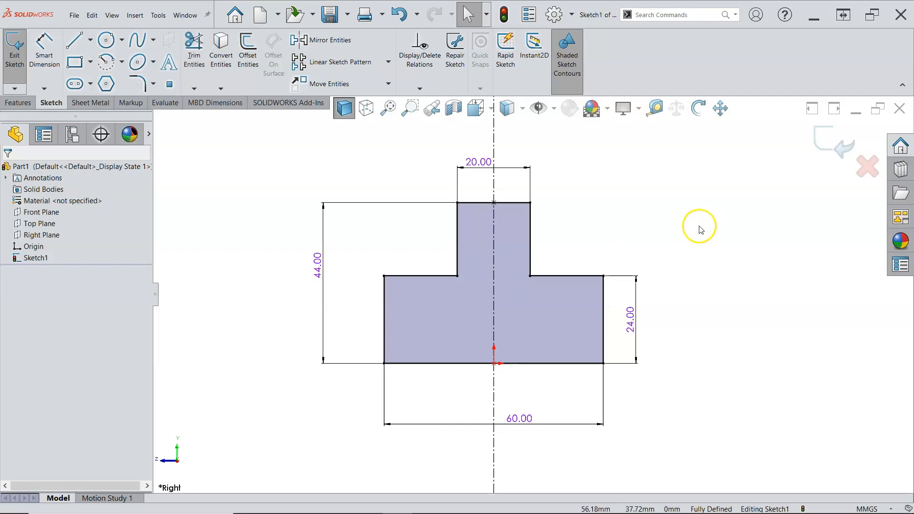
Step: Start an Extruded Boss/Base on the T-shaped sketch and set the depth to 280 mm
left_click(18, 102)
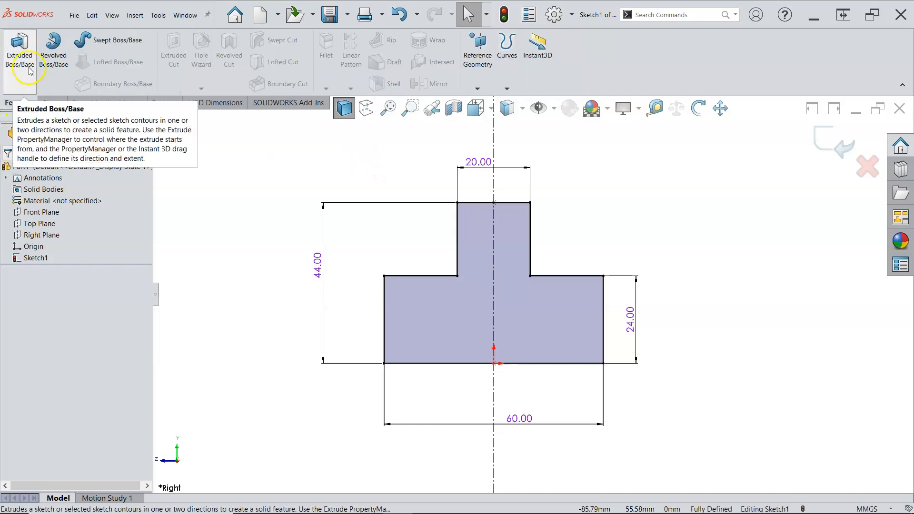
right_click(573, 215)
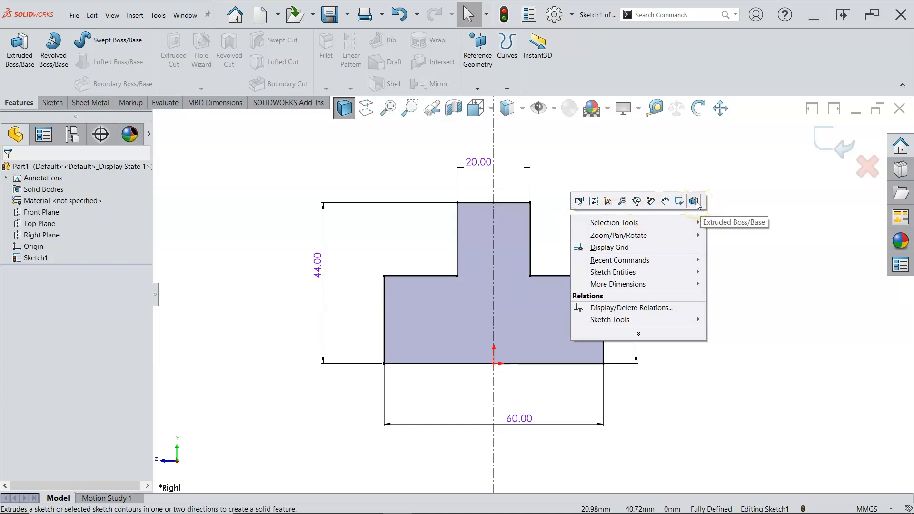
left_click(625, 163)
right_click_drag(626, 179, 641, 179)
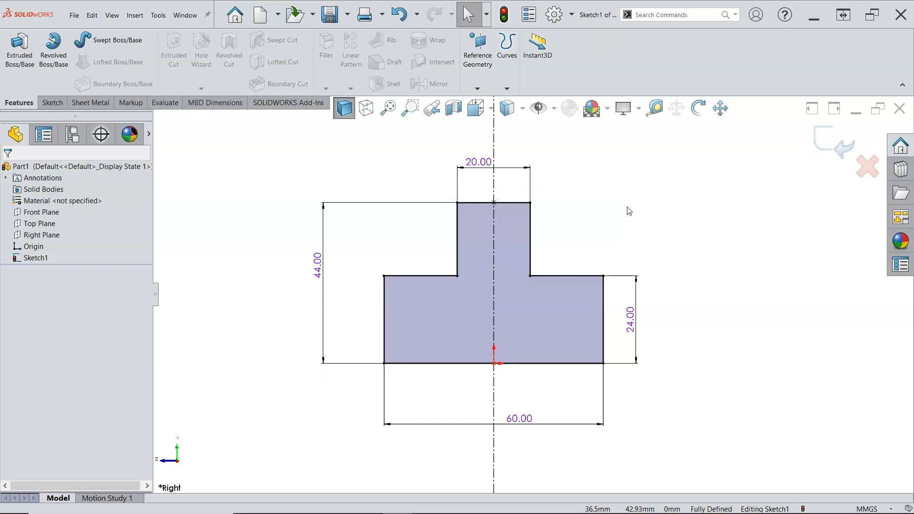
key("s")
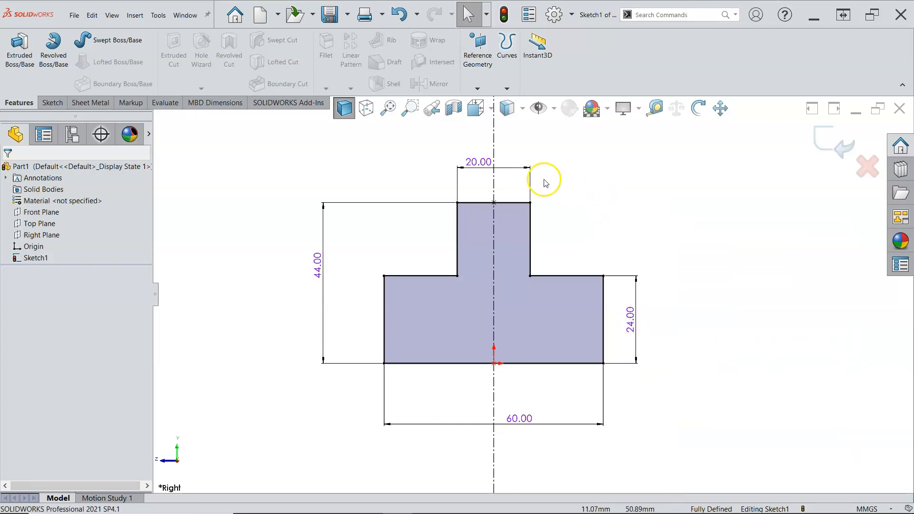
left_click(20, 59)
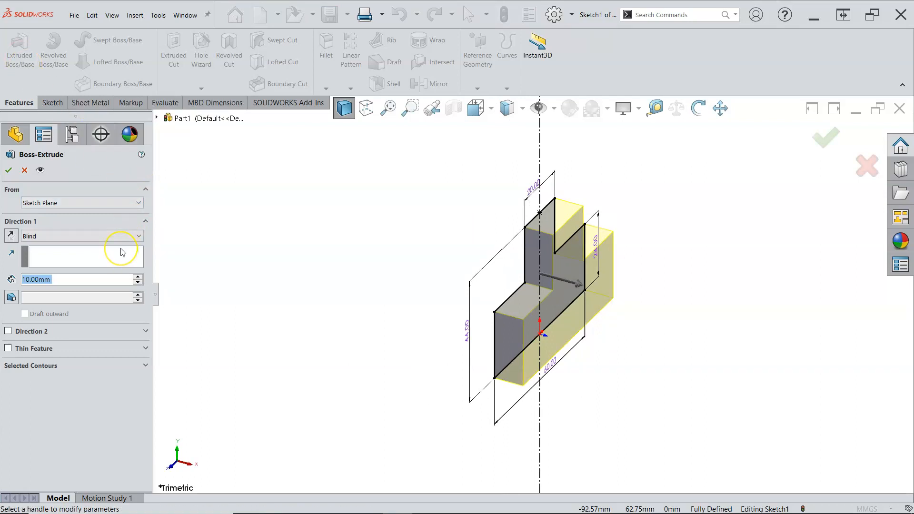
left_click(61, 237)
left_click(73, 279)
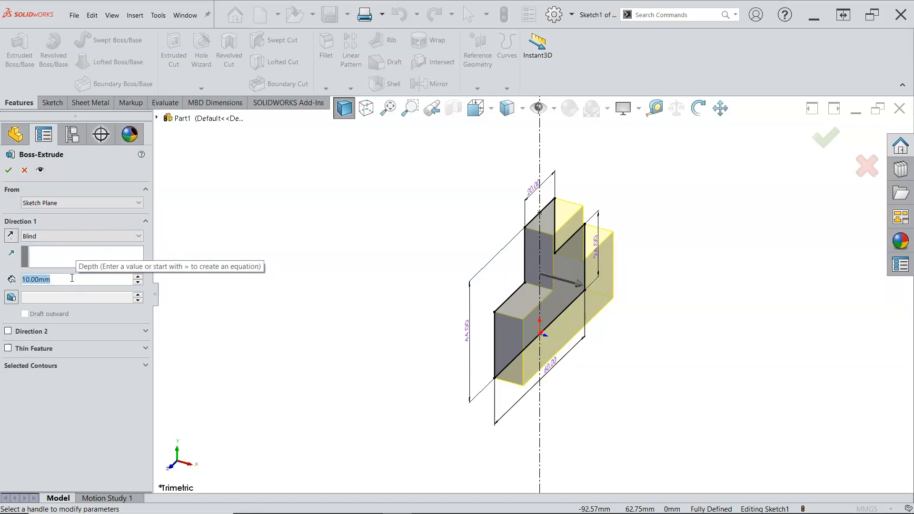
type("280")
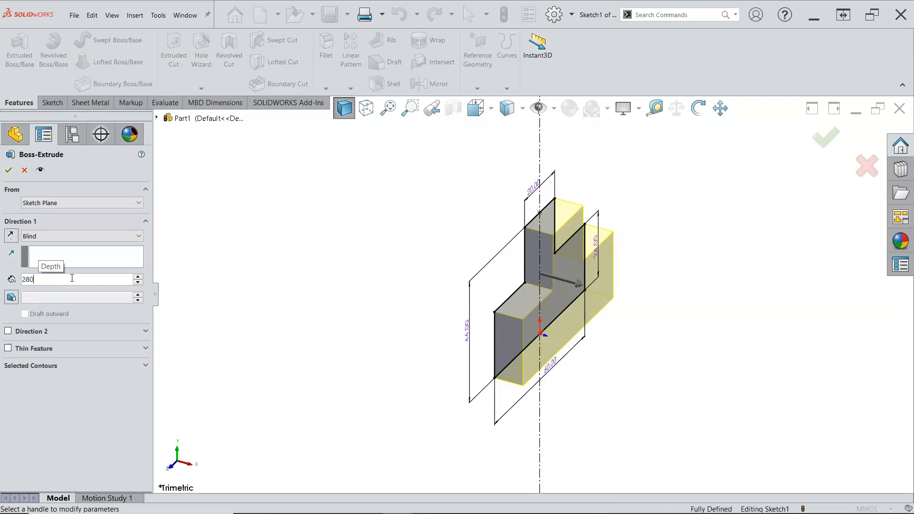
key("Return")
Step: Change the extrusion's end condition to Mid Plane and confirm the feature
left_click(88, 235)
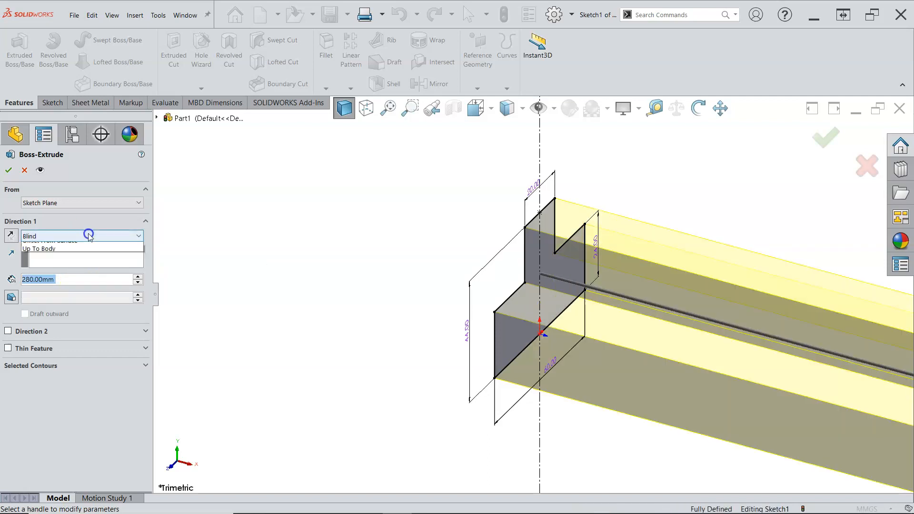
left_click(89, 236)
left_click(11, 235)
left_click(10, 236)
left_click(10, 236)
left_click(61, 235)
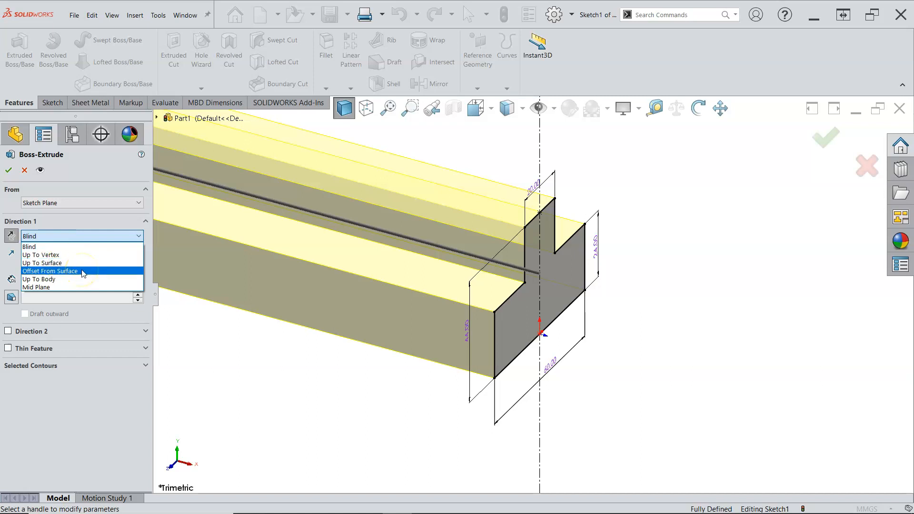
left_click(64, 287)
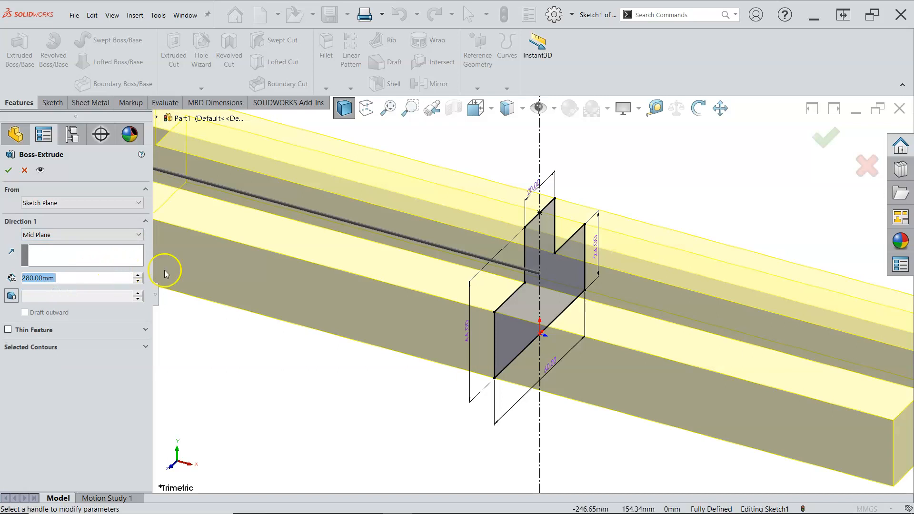
key("f")
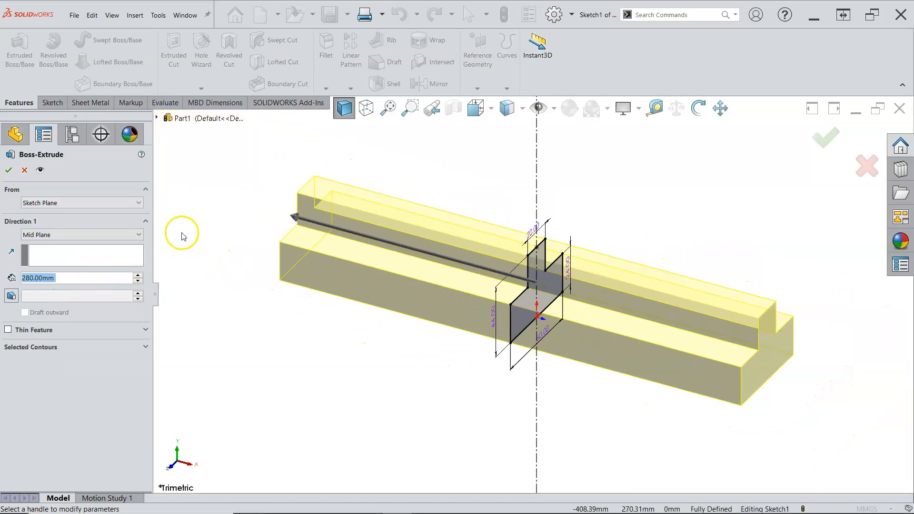
left_click(9, 171)
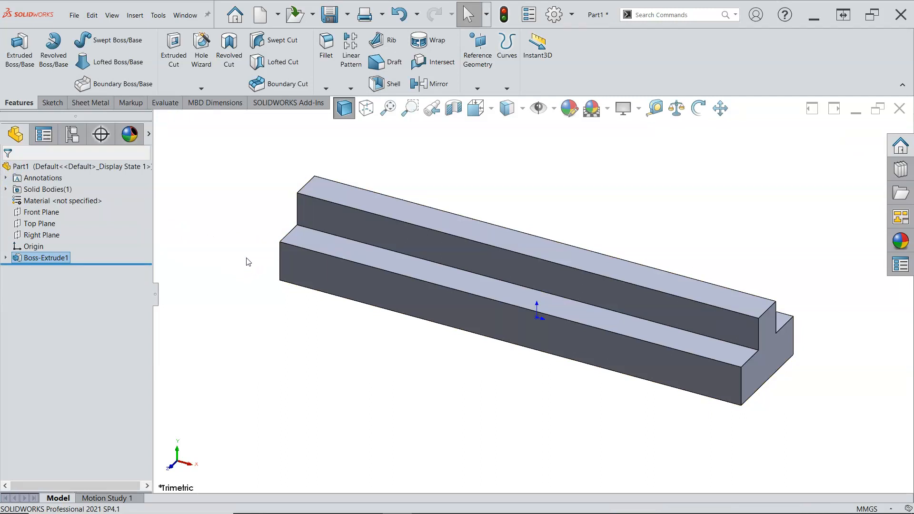
Step: Start the Hole Wizard and choose the simple Hole type
left_click(249, 242)
left_click(247, 239)
left_click(200, 57)
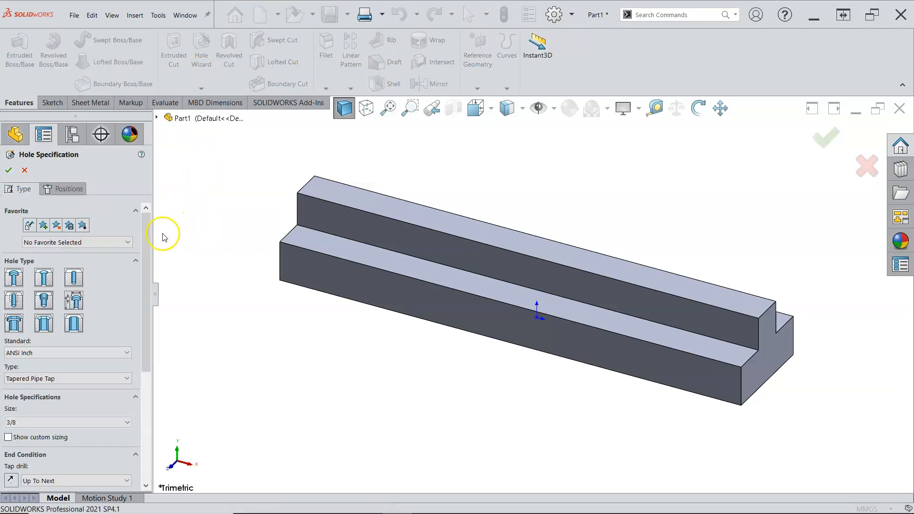
mouse_move(148, 243)
left_mouse_down()
mouse_move(147, 265)
mouse_move(154, 235)
left_mouse_up()
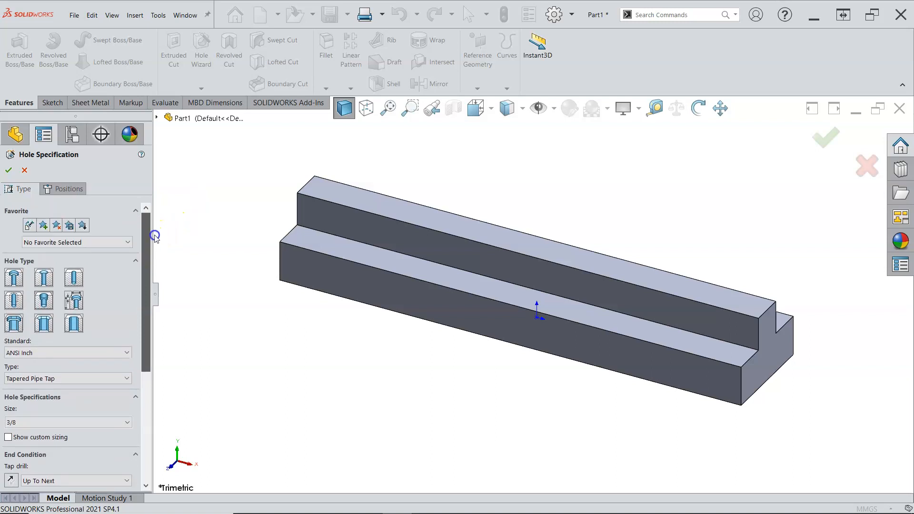
scroll(156, 230, "down", 2)
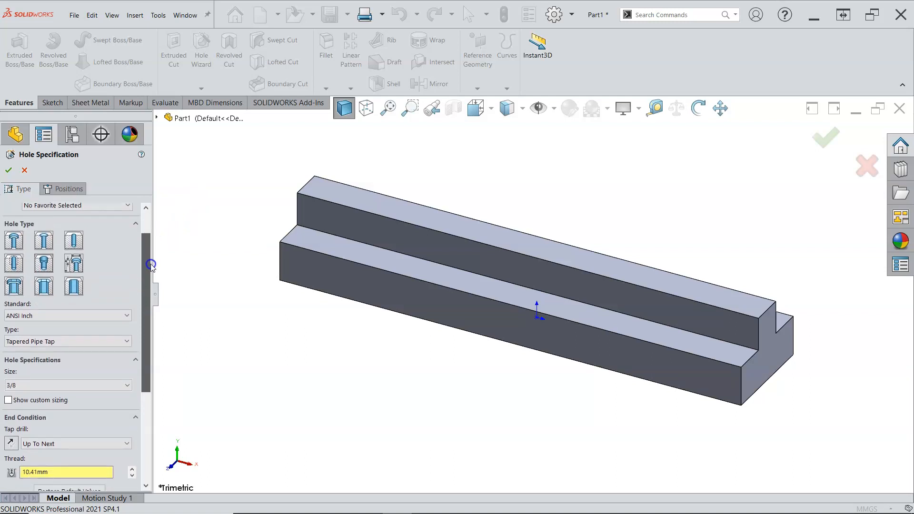
left_click(107, 316)
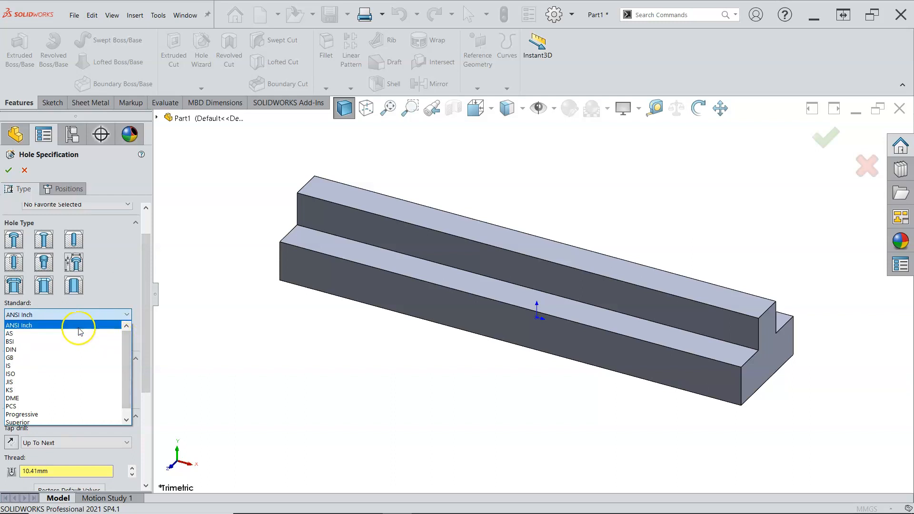
mouse_move(126, 343)
left_mouse_down()
mouse_move(124, 367)
mouse_move(131, 333)
left_mouse_up()
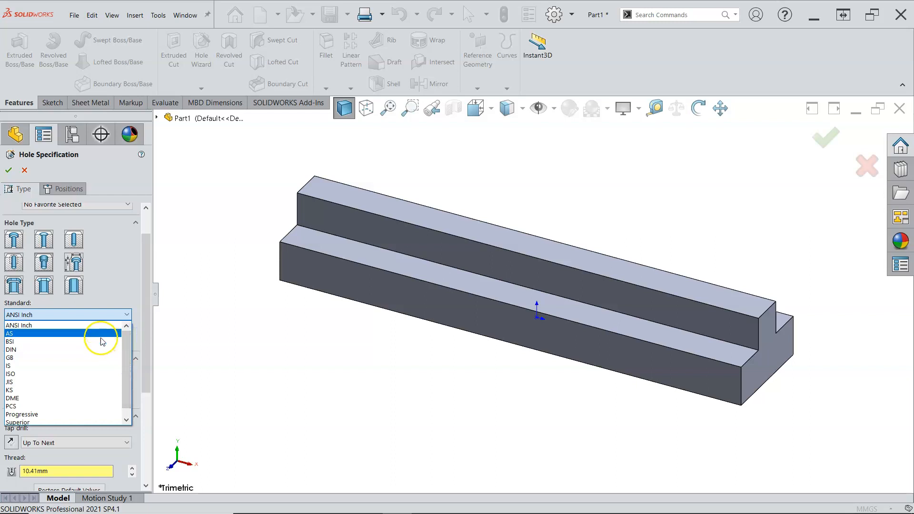
left_click(96, 315)
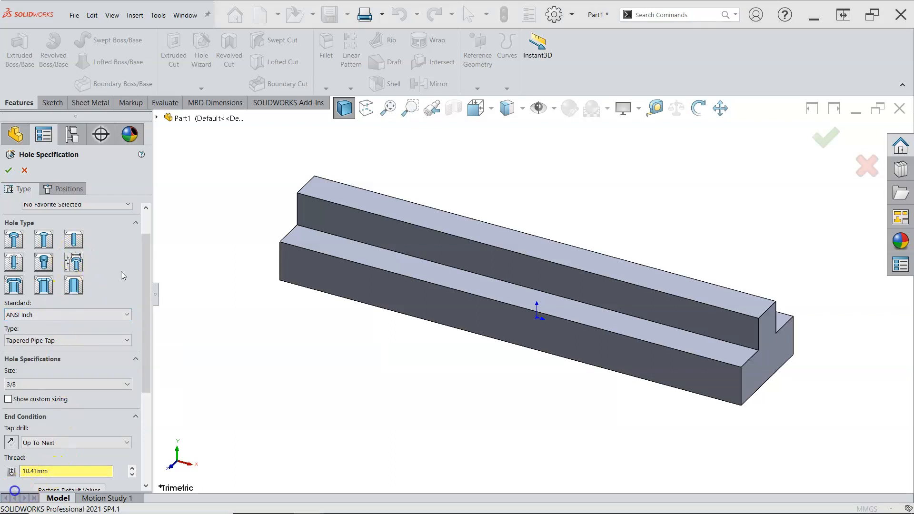
left_click(78, 320)
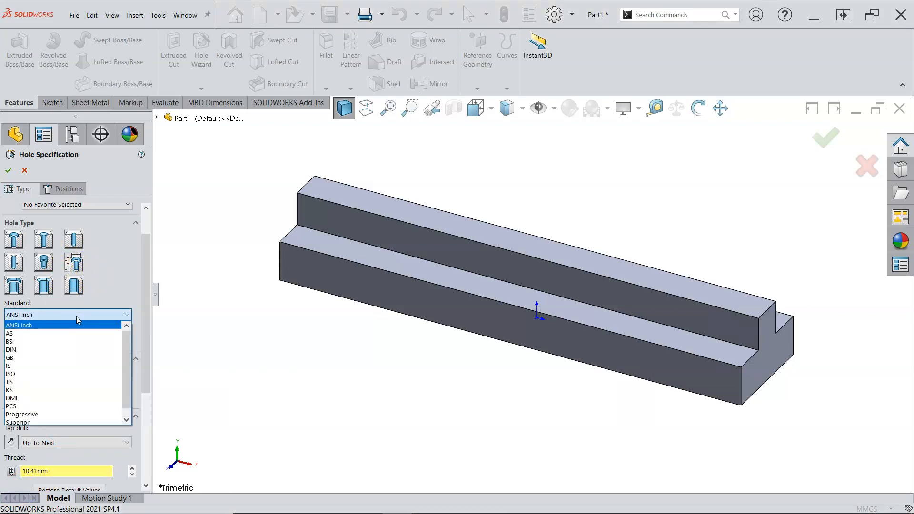
left_click(77, 316)
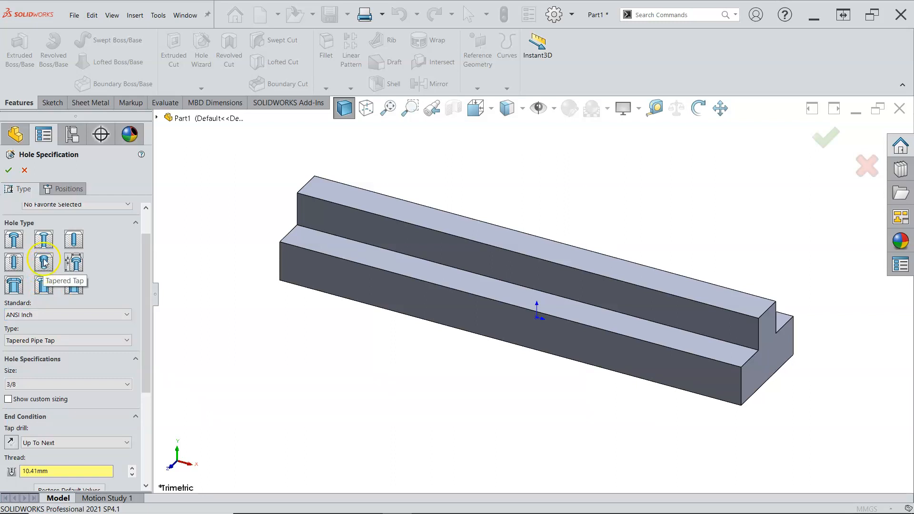
left_click(74, 239)
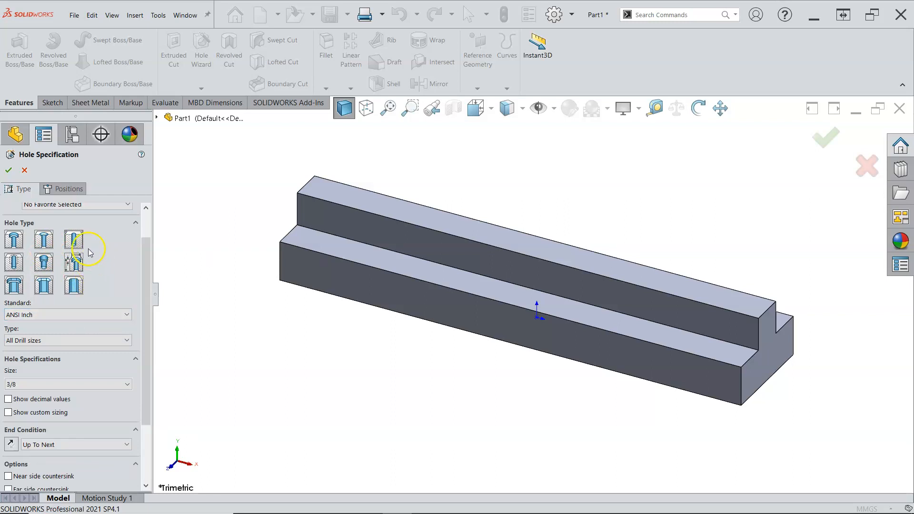
Step: Set the hole standard to ANSI Metric and the type to Drill sizes
left_click(105, 314)
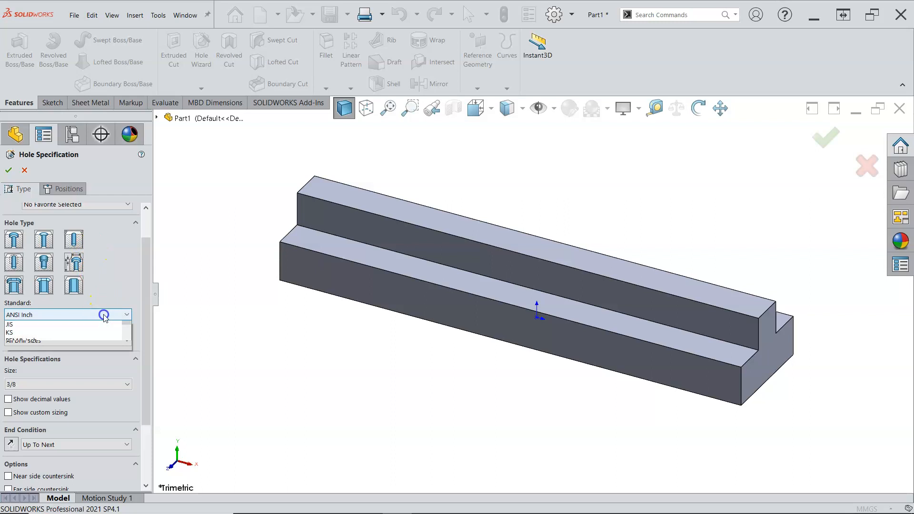
left_click(65, 331)
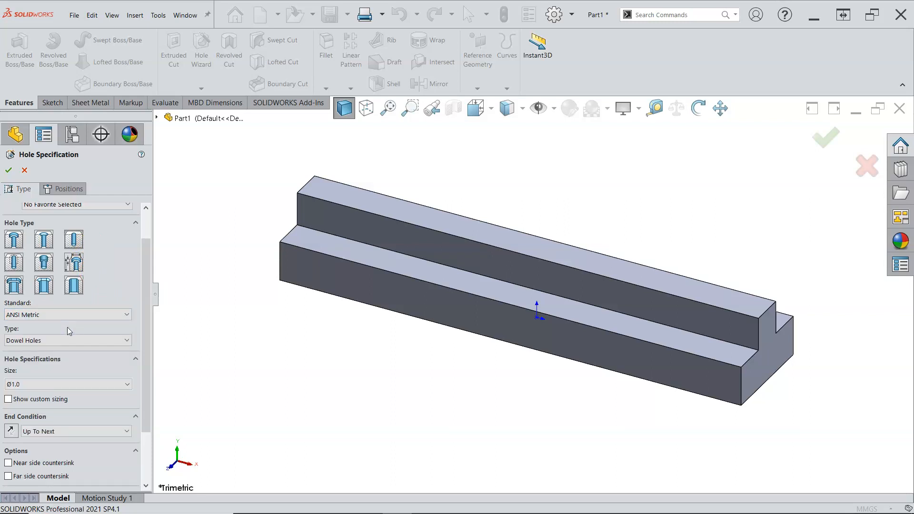
left_click(70, 333)
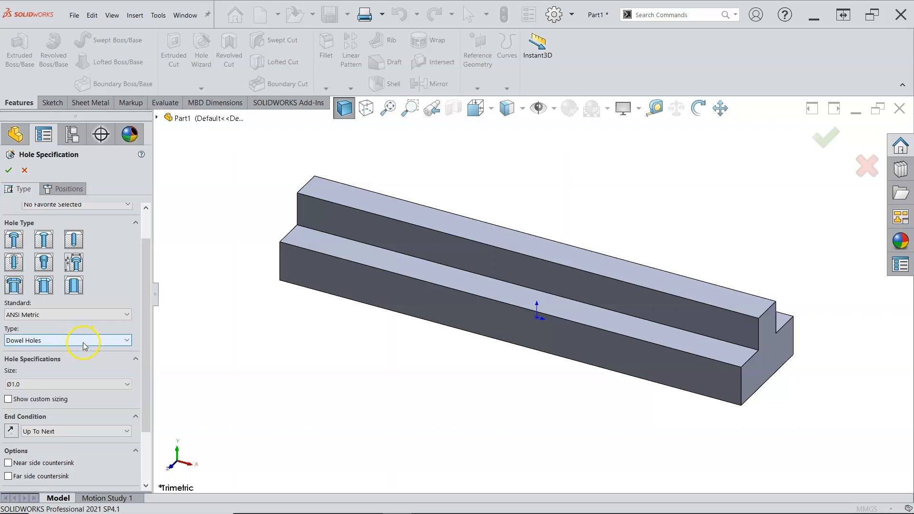
left_click(85, 341)
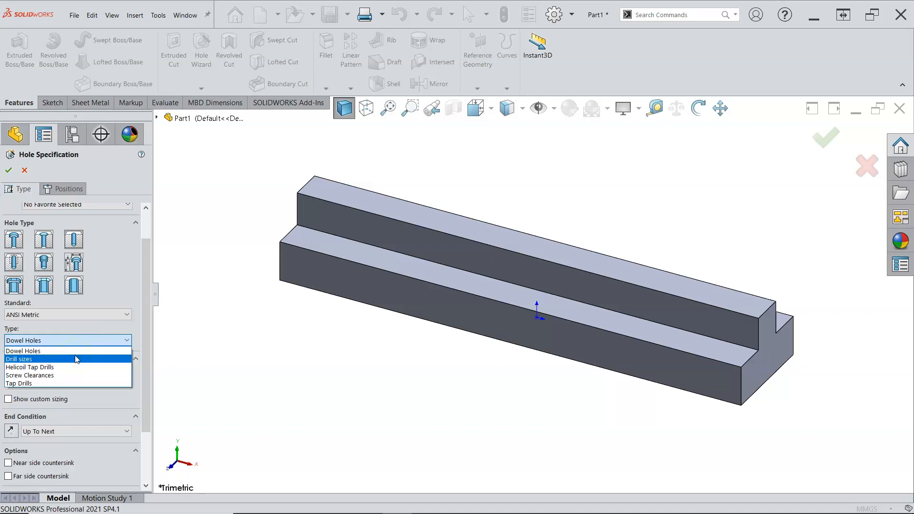
left_click(77, 359)
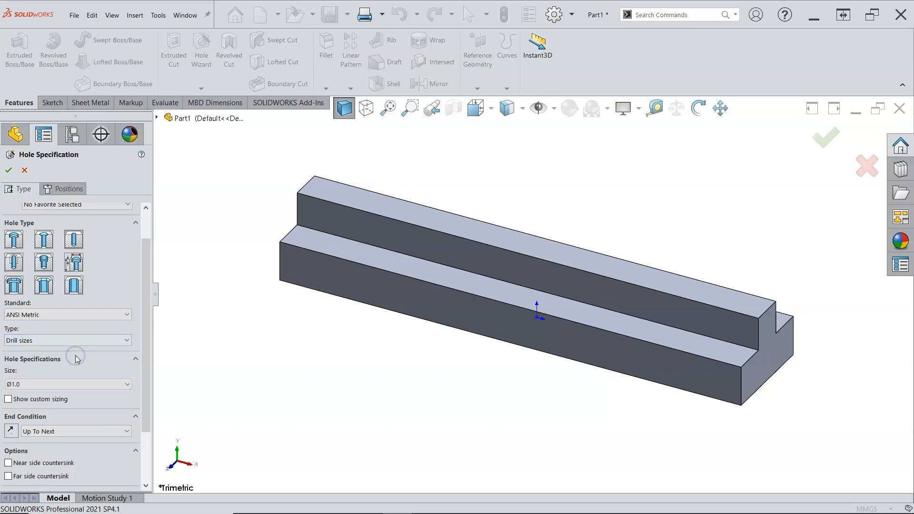
Step: Set the hole size to Ø8.0
left_click_drag(147, 327, 145, 374)
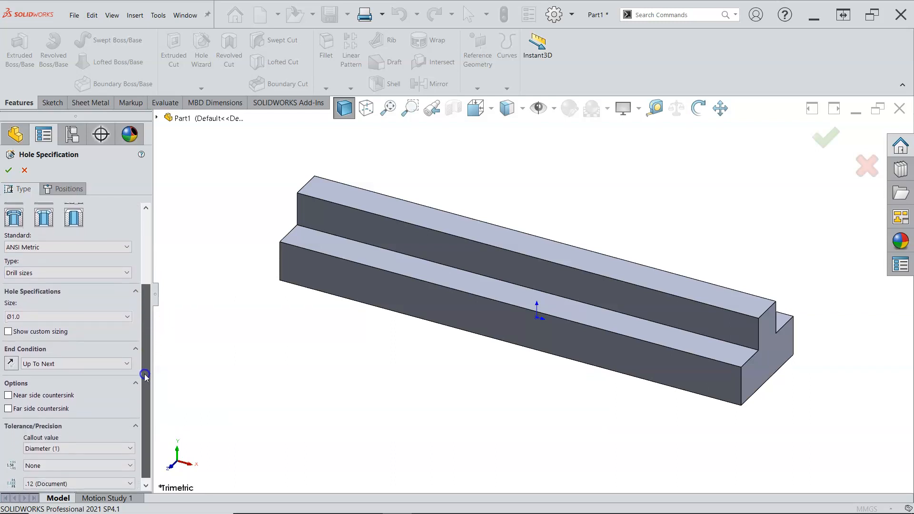
left_click(122, 317)
scroll(71, 376, "down", 5)
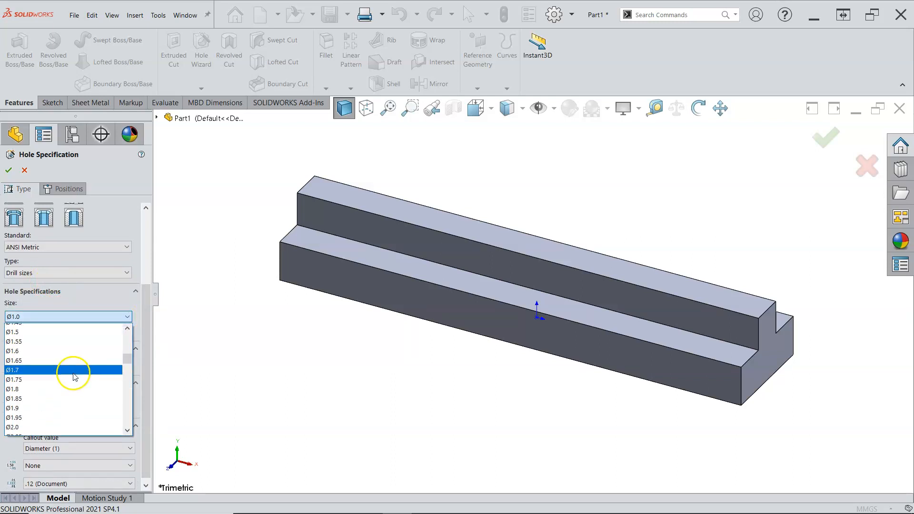
scroll(61, 381, "down", 4)
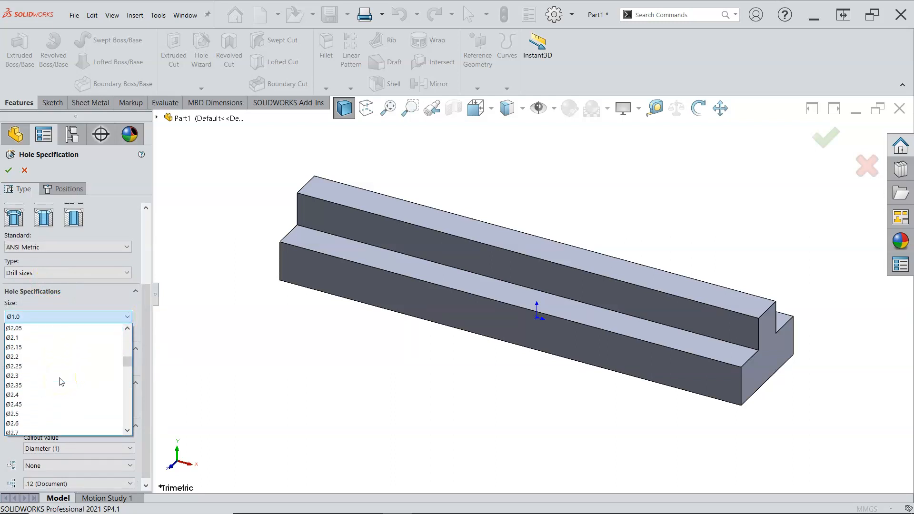
scroll(60, 381, "down", 1)
scroll(61, 381, "down", 8)
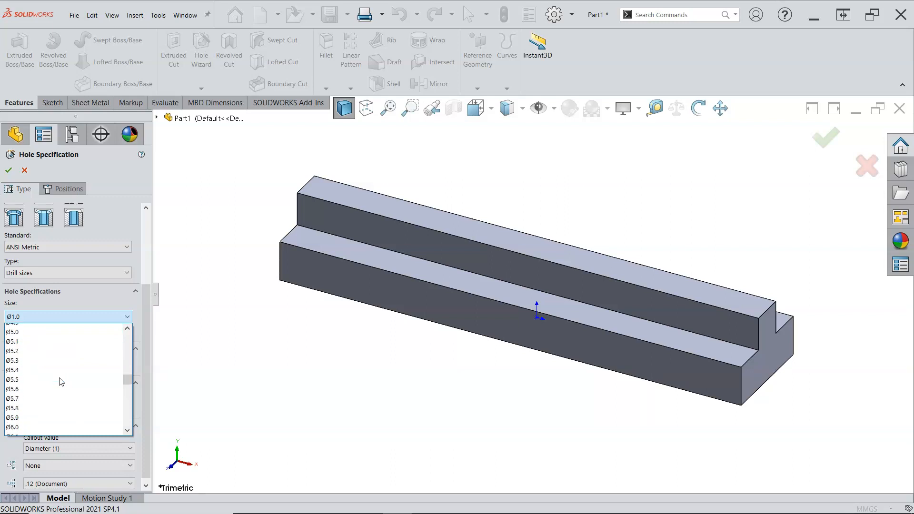
scroll(61, 381, "down", 1)
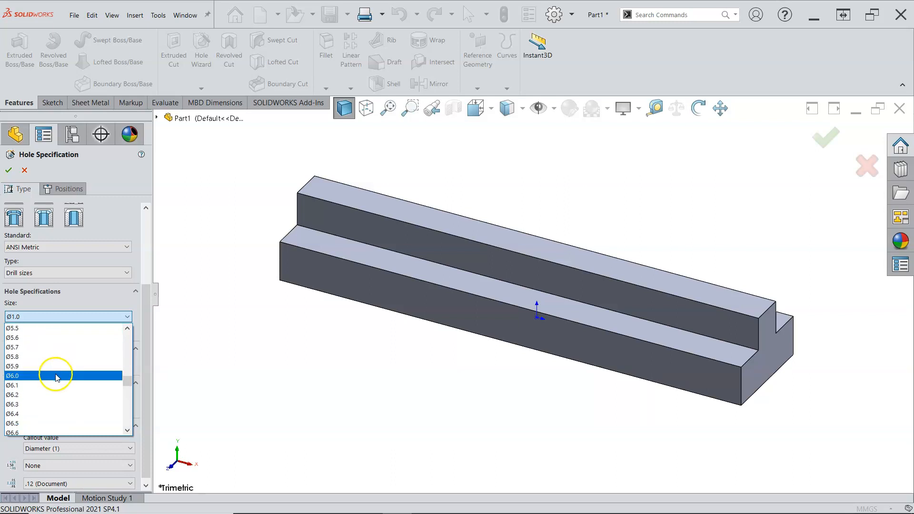
scroll(55, 377, "down", 4)
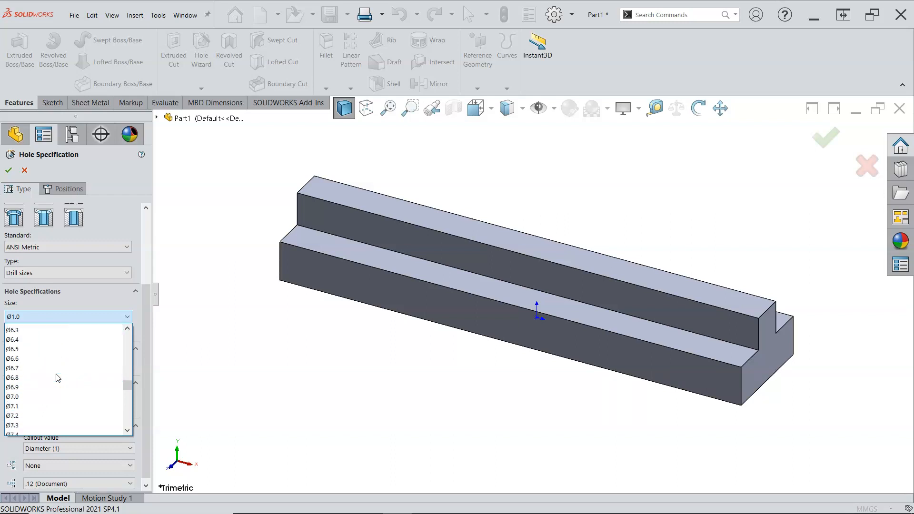
scroll(57, 377, "down", 1)
scroll(56, 377, "down", 1)
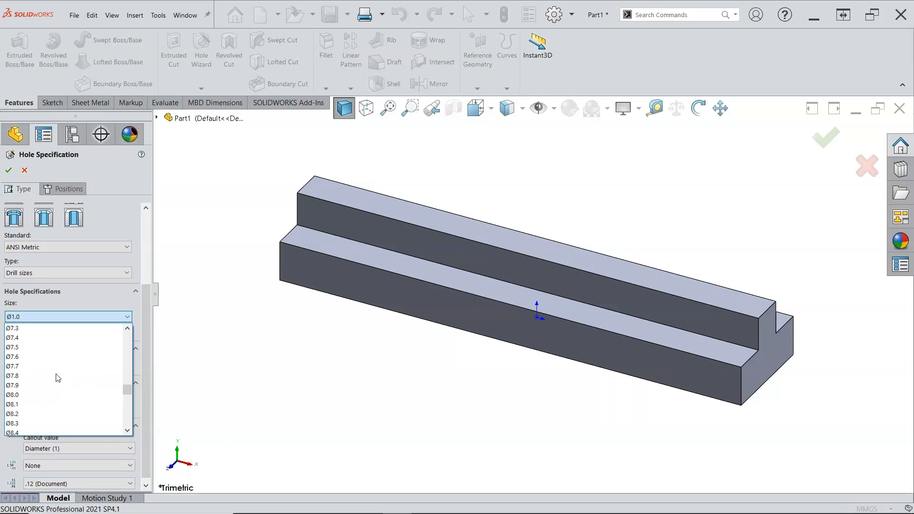
left_click(43, 394)
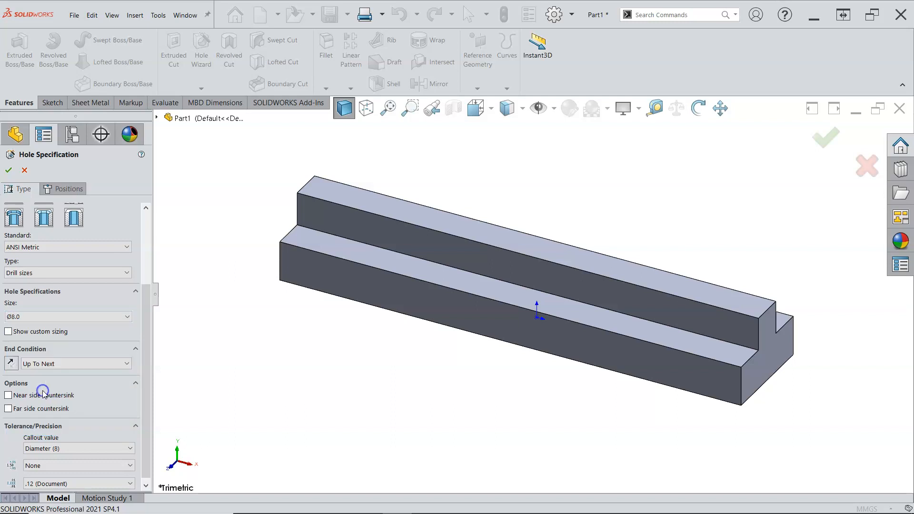
Step: Set the hole end condition to Blind with a depth of 10 mm
left_click(86, 364)
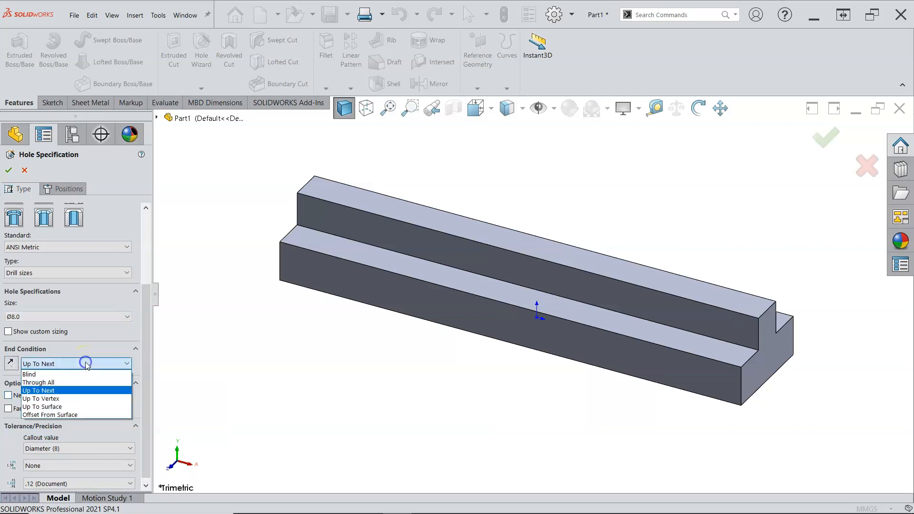
left_click(71, 374)
left_click(70, 380)
double_click(71, 379)
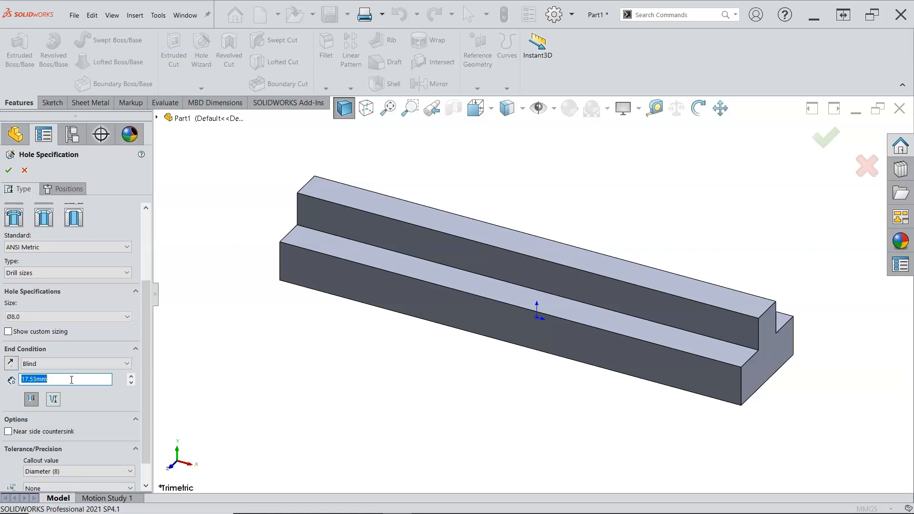
type("10")
key("Return")
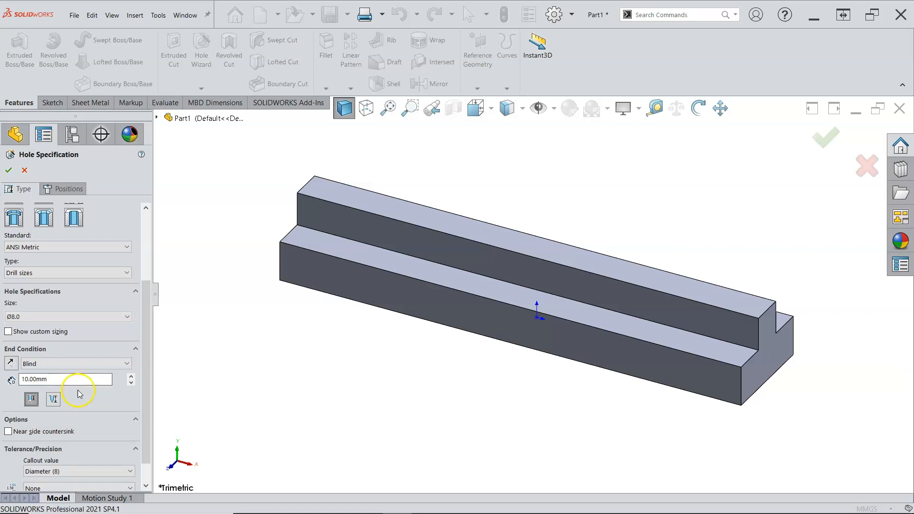
left_click(59, 379)
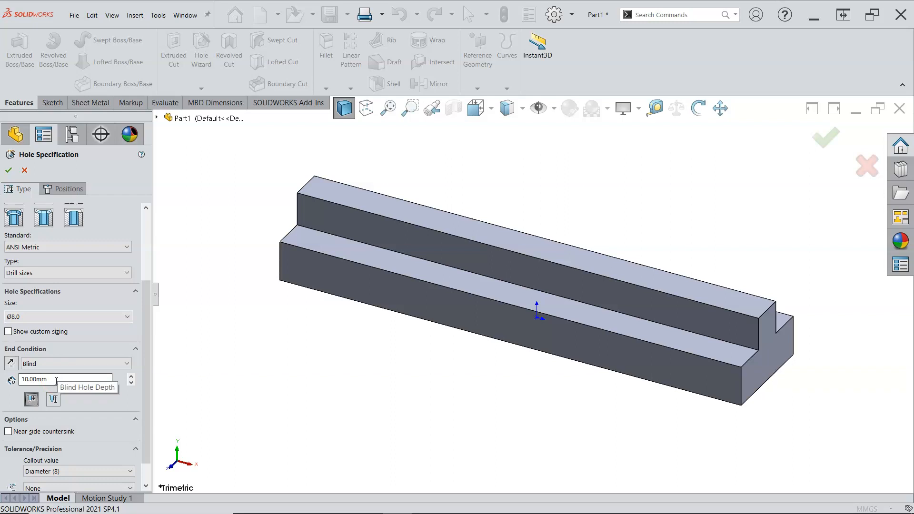
left_click(53, 400)
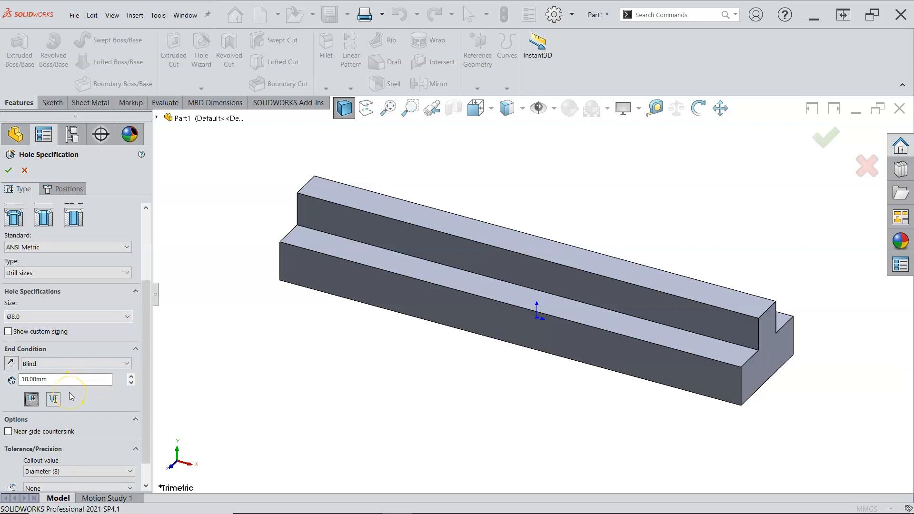
left_click(32, 402)
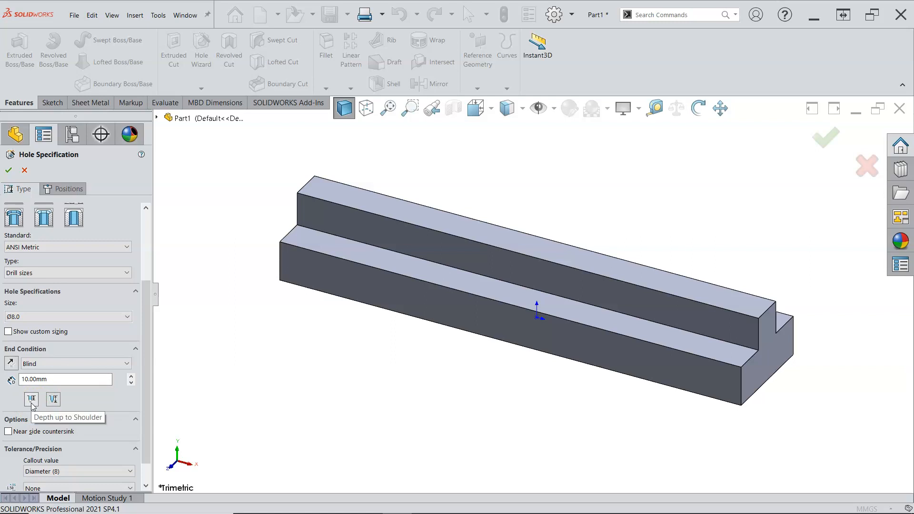
left_click(52, 404)
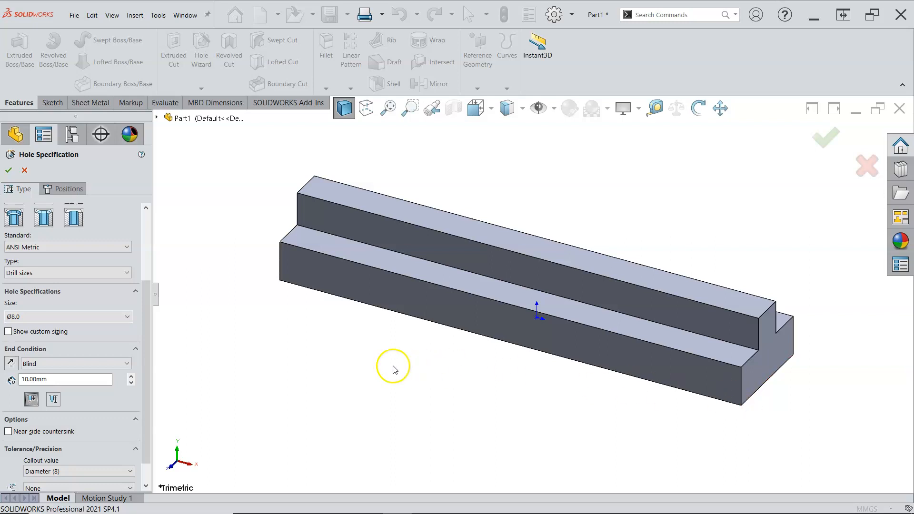
Step: Switch to hole positioning and select the top face of the lower step as the placement face
scroll(145, 338, "down", 1)
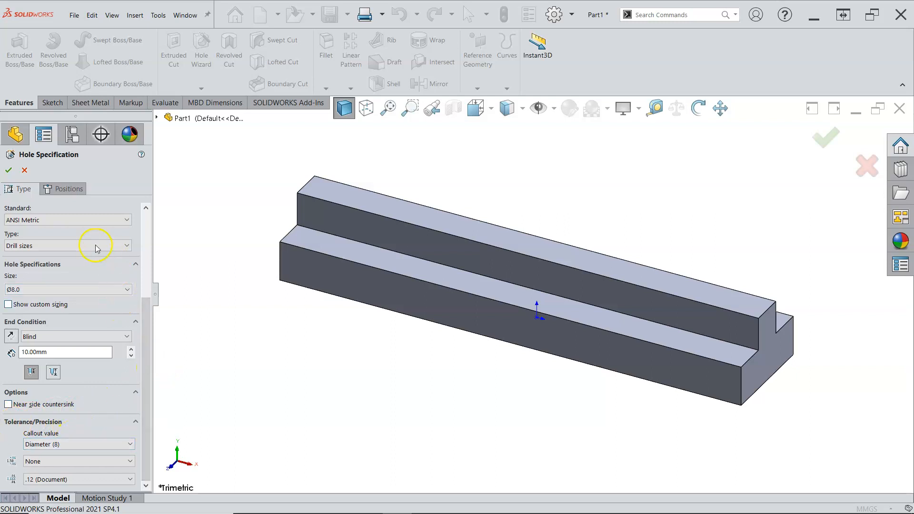
left_click(64, 189)
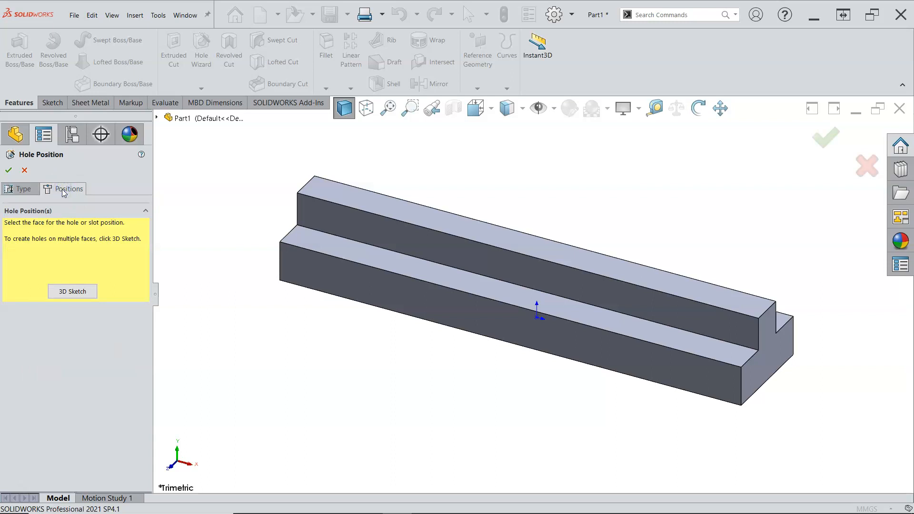
left_click(101, 221)
left_click(97, 253)
left_click(459, 284)
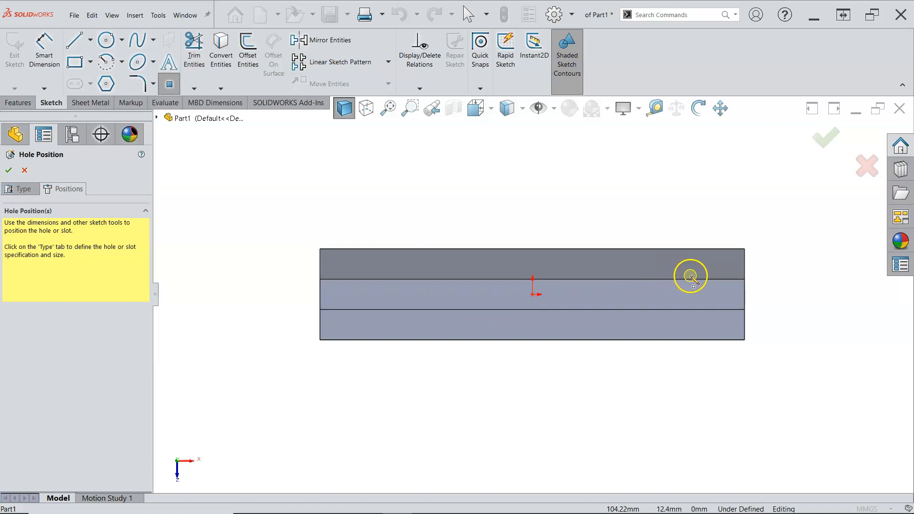
Step: Place two hole centre points along the selected face and end point placement
scroll(685, 277, "up", 3)
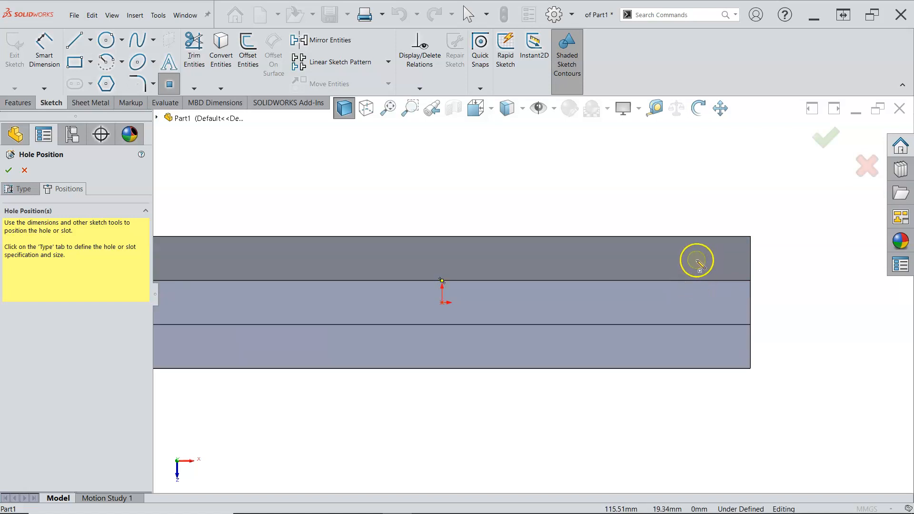
left_click(703, 259)
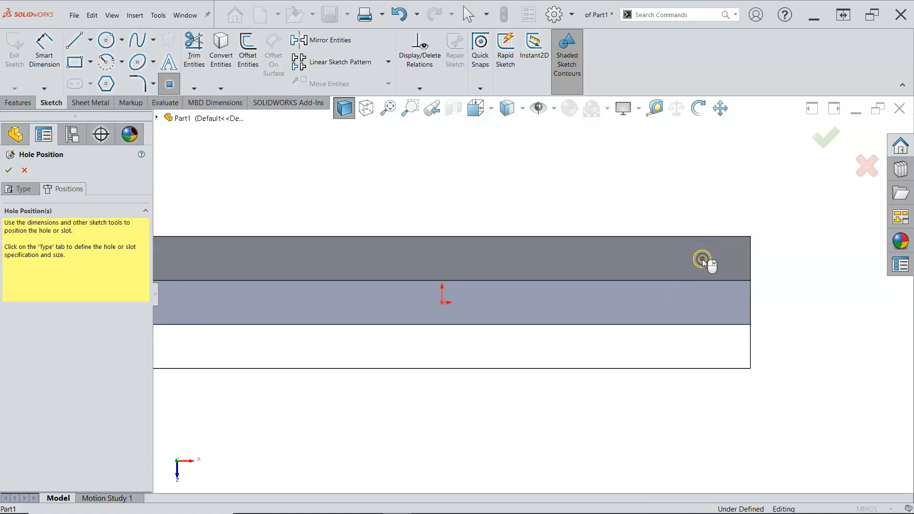
left_click(310, 259)
right_click(428, 210)
left_click(449, 211)
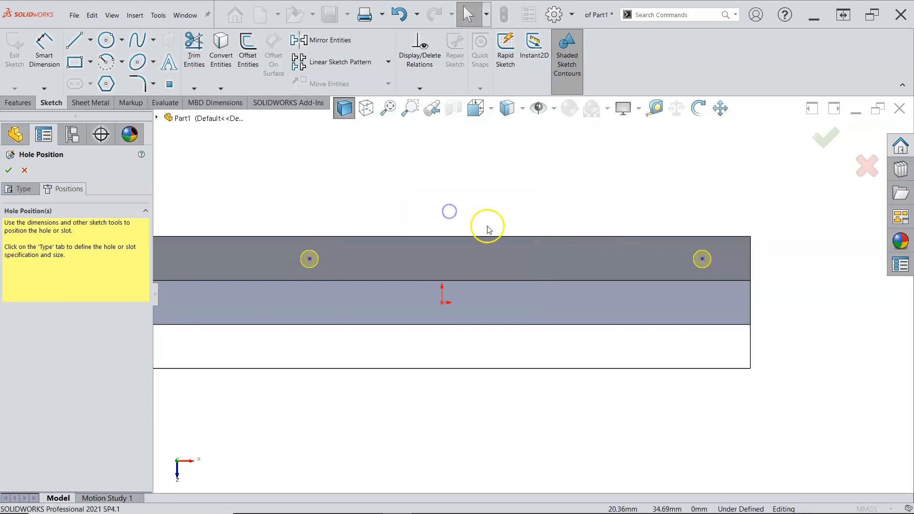
Step: Draw a horizontal construction centreline through the origin across the full width of the lower-step face
scroll(488, 226, "up", 2)
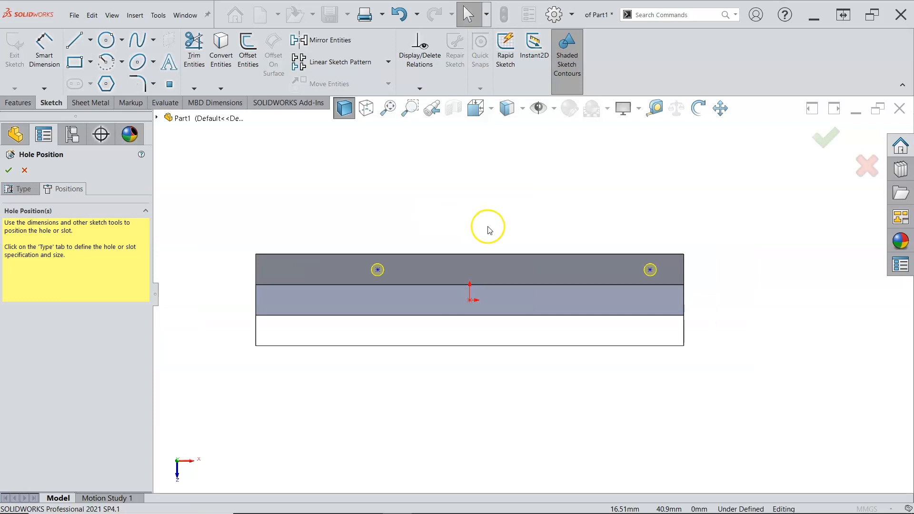
left_click(90, 40)
left_click(98, 67)
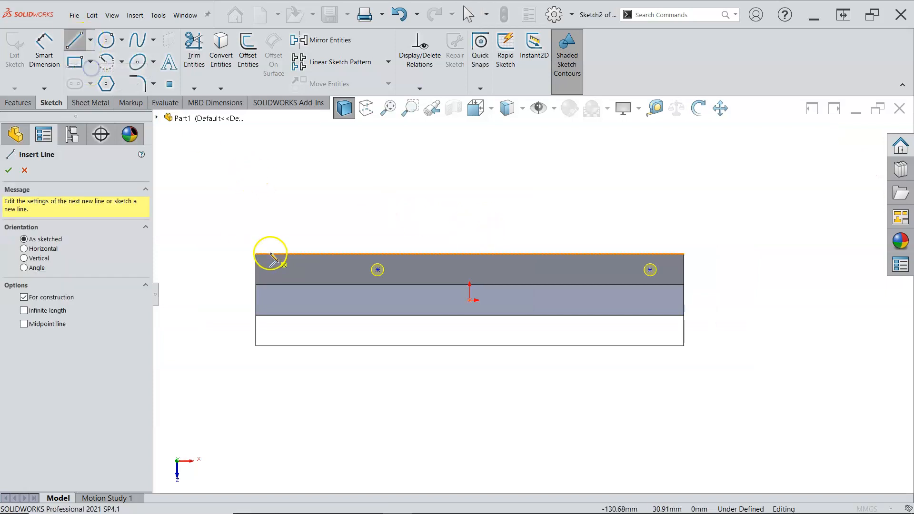
left_click(255, 300)
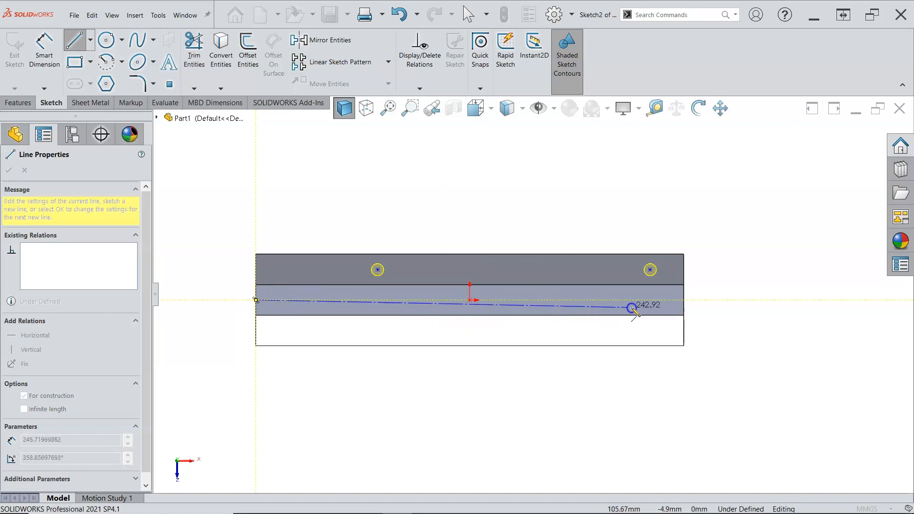
left_click(684, 300)
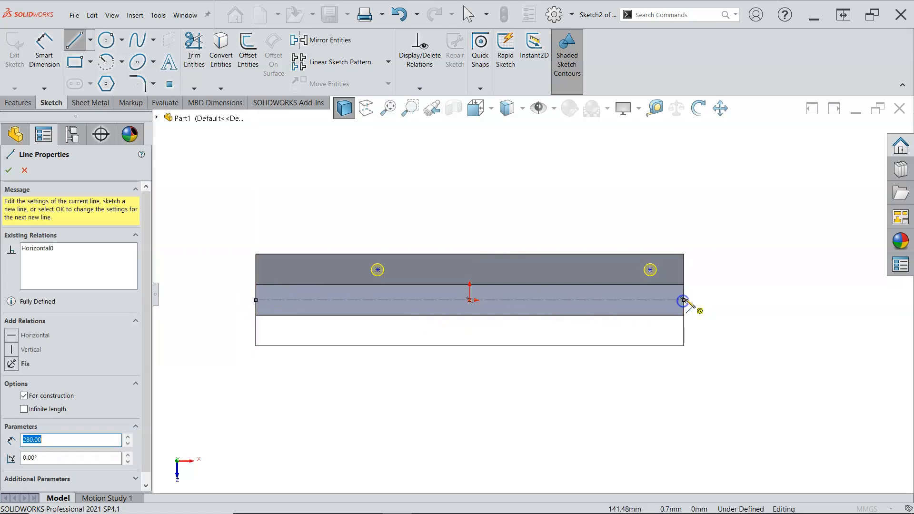
Step: Mirror the two hole points about the centreline to the other side of the face
right_click(700, 271)
left_click(713, 249)
mouse_move(708, 235)
left_mouse_down()
mouse_move(679, 259)
mouse_move(452, 326)
mouse_move(231, 360)
left_mouse_up()
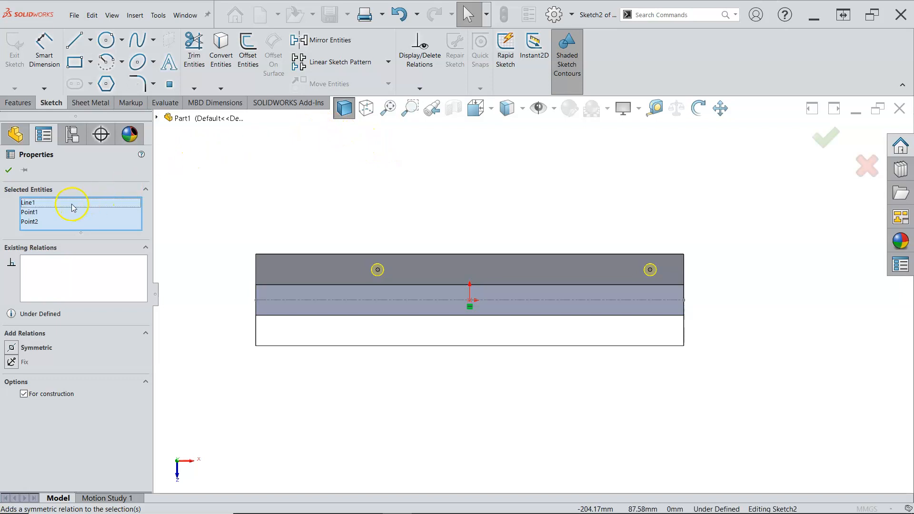
left_click(325, 37)
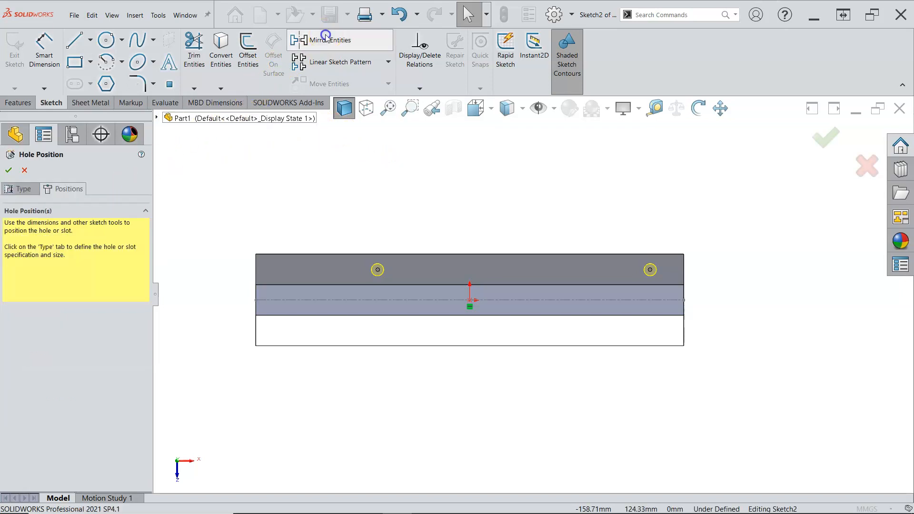
Step: Dimension the left edge to the lower-left hole point and set the distance to 115 mm
right_click(368, 185)
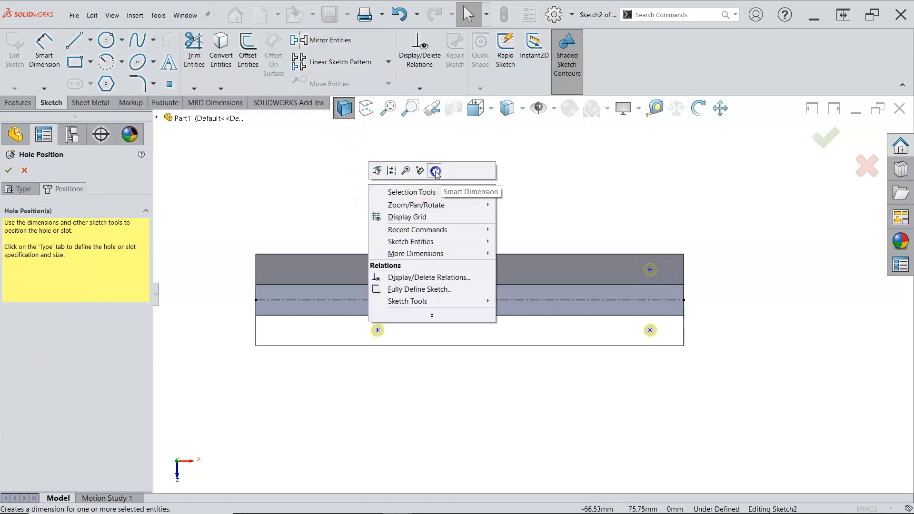
left_click(435, 171)
left_click(256, 330)
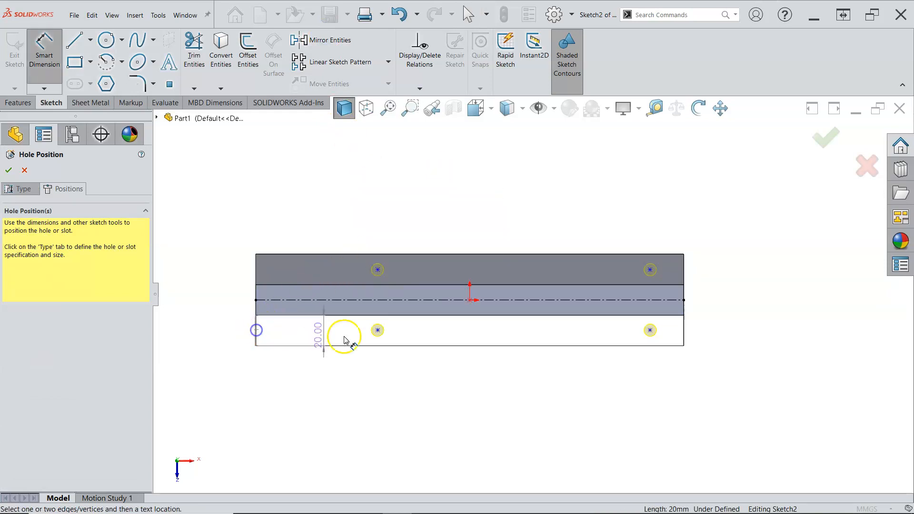
left_click(377, 332)
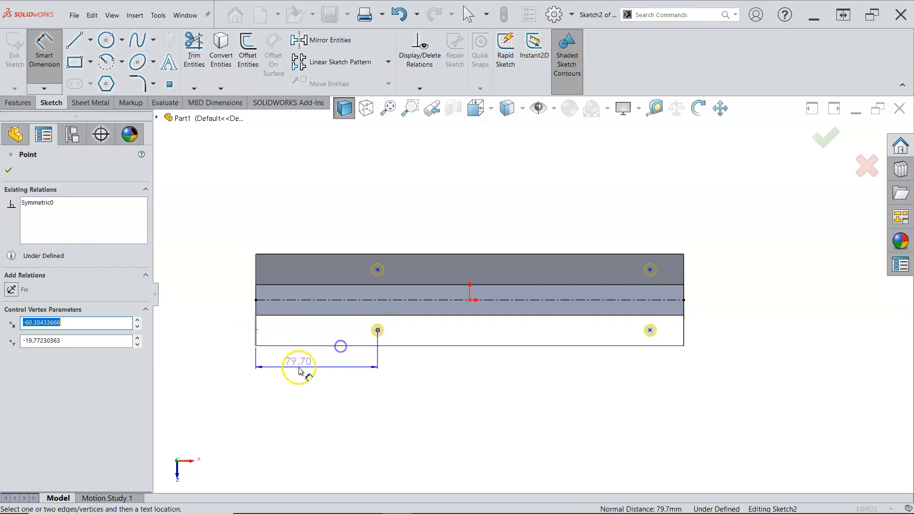
left_click(310, 379)
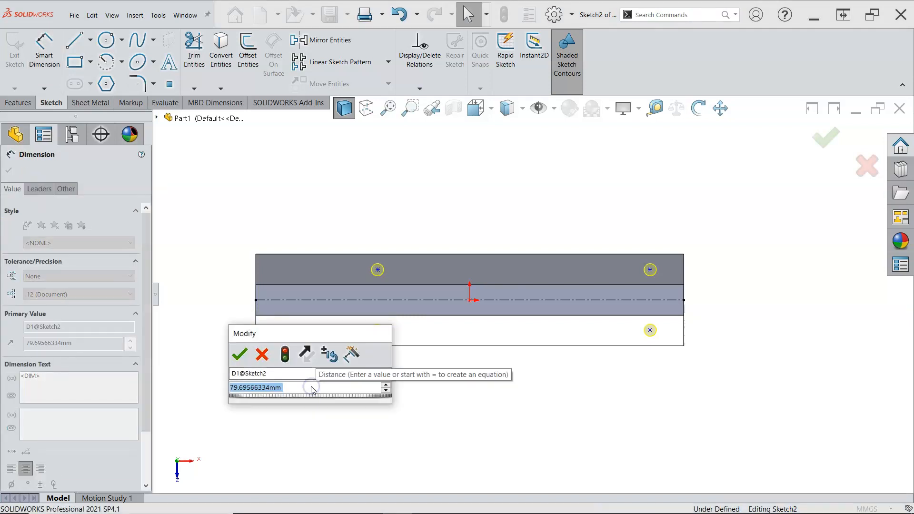
type("115")
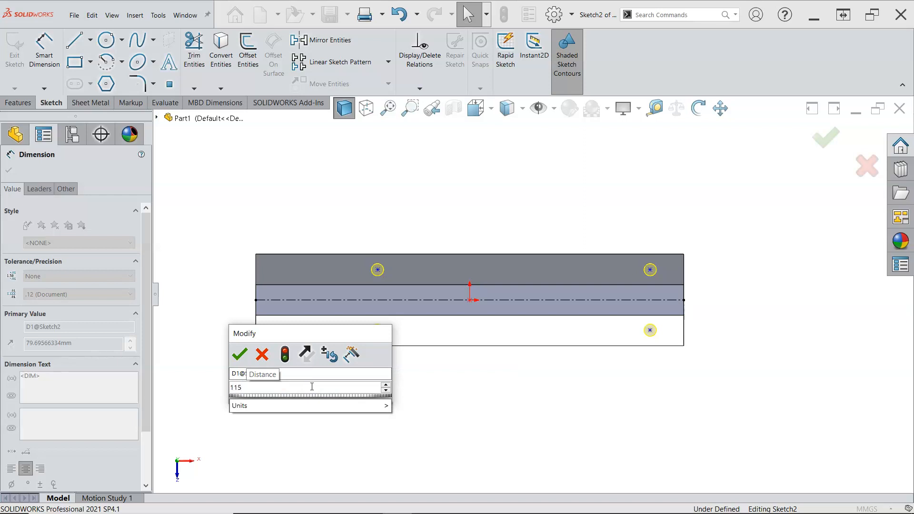
key("Return")
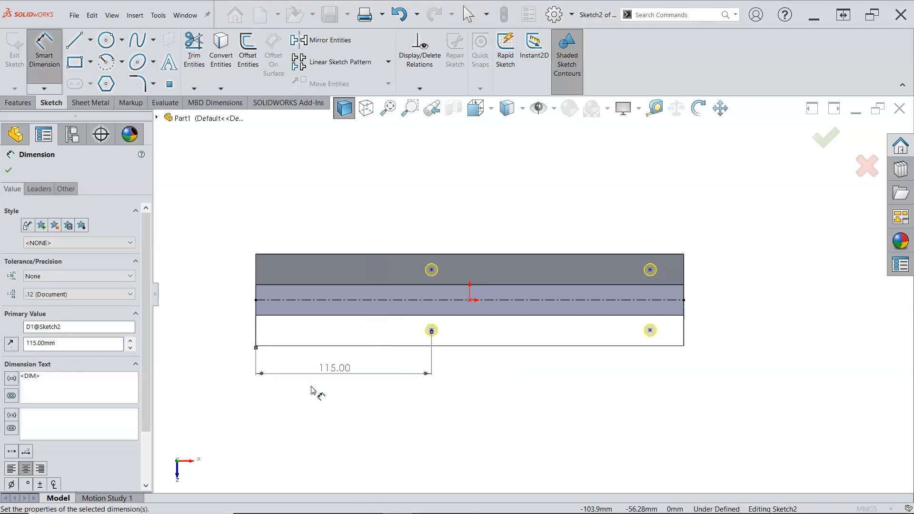
Step: Dimension the spacing between the two lower hole points and set it to 160 mm
left_click(431, 330)
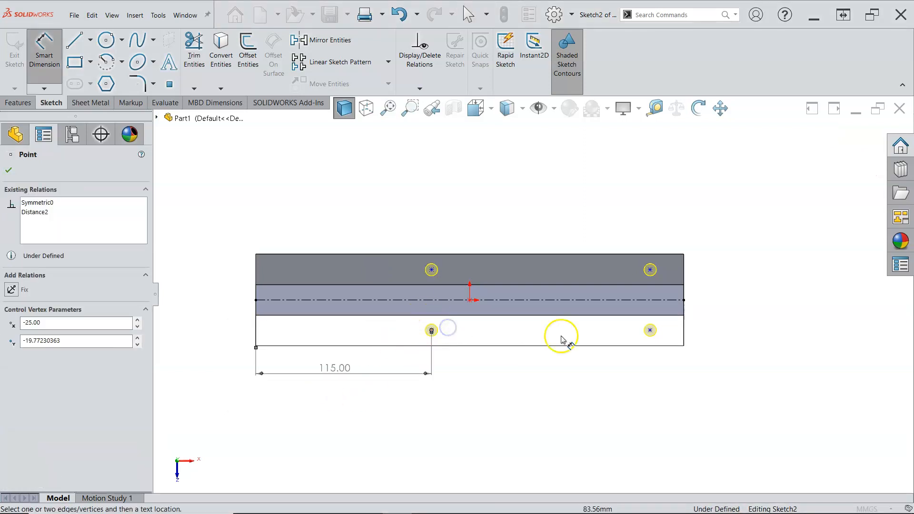
left_click(650, 331)
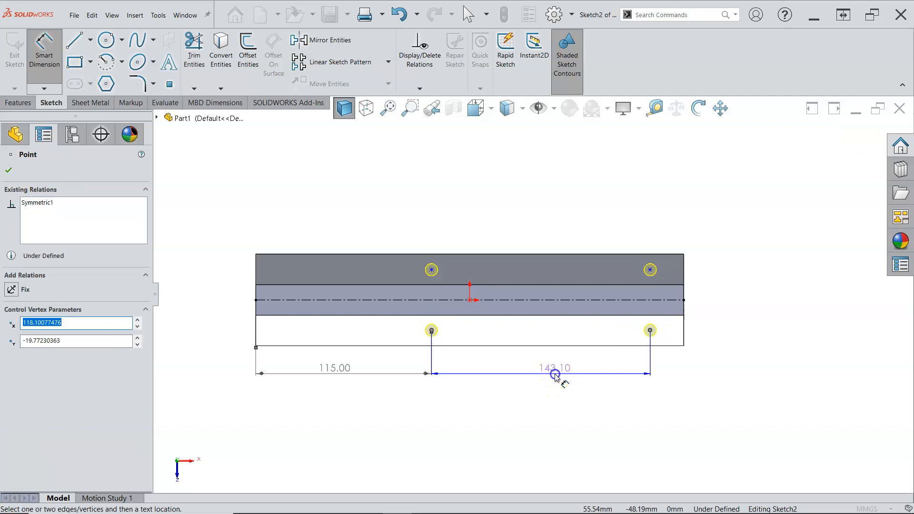
left_click(562, 377)
type("143")
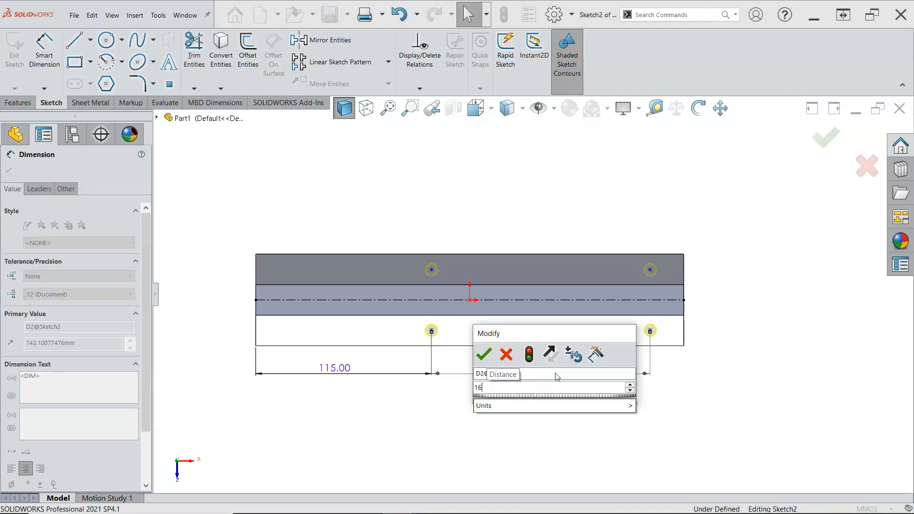
key("Return")
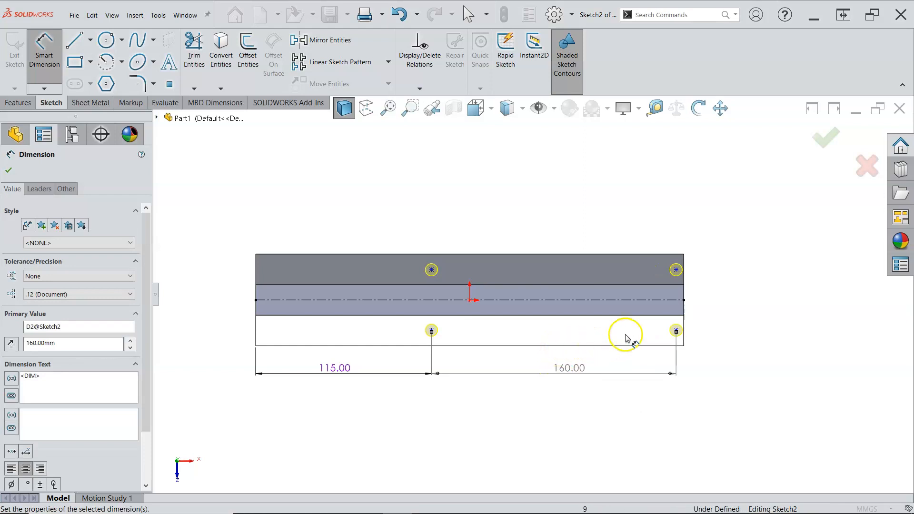
Step: Dimension the vertical spacing between the right-hand hole points and set it to 50 mm
scroll(693, 328, "down", 1)
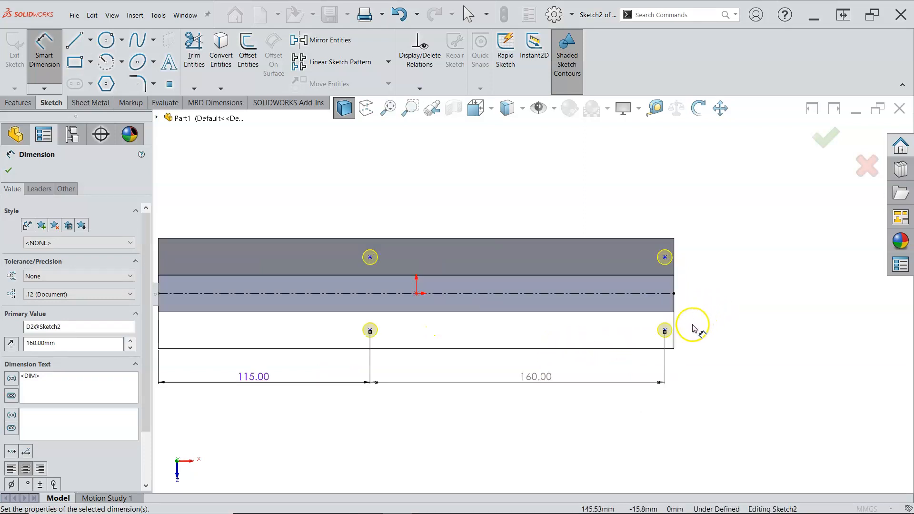
left_click(665, 258)
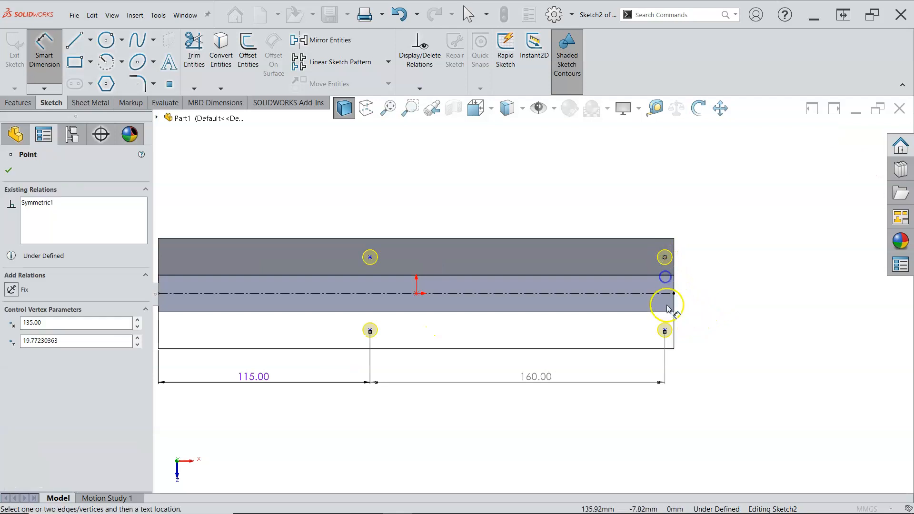
left_click(665, 330)
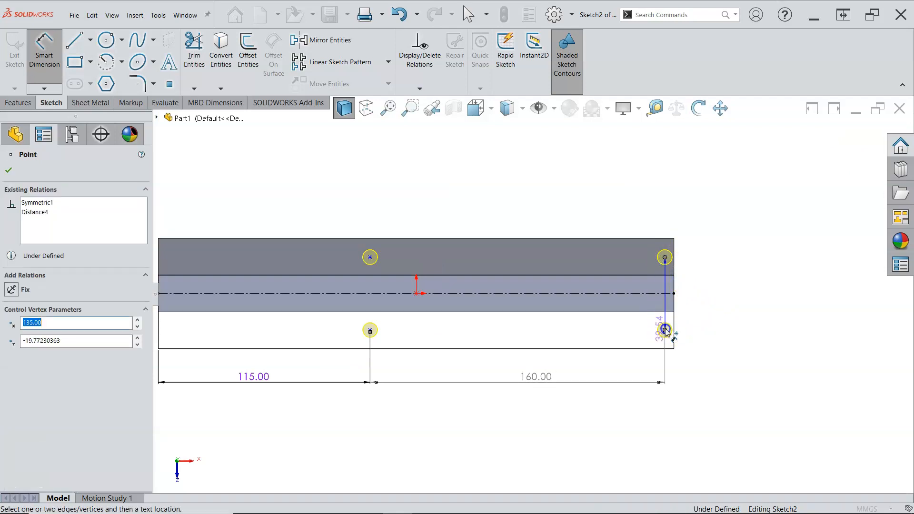
left_click(721, 298)
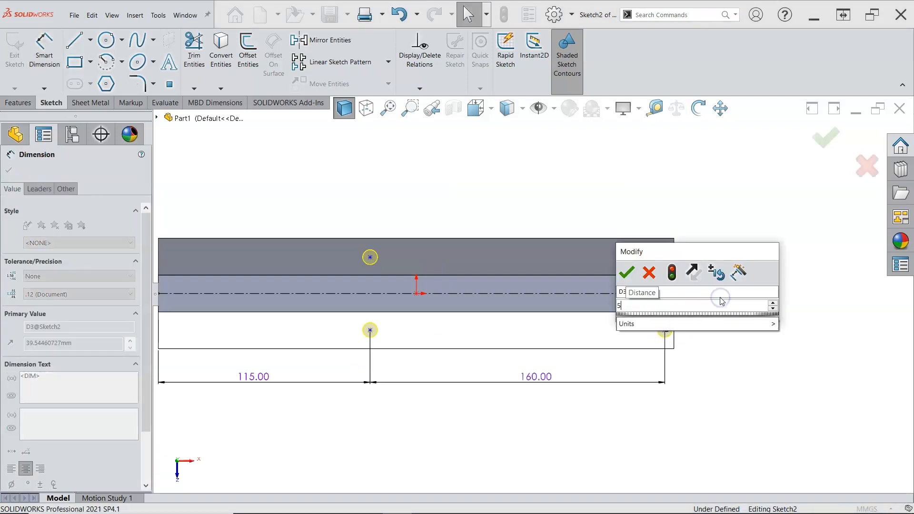
key("Return")
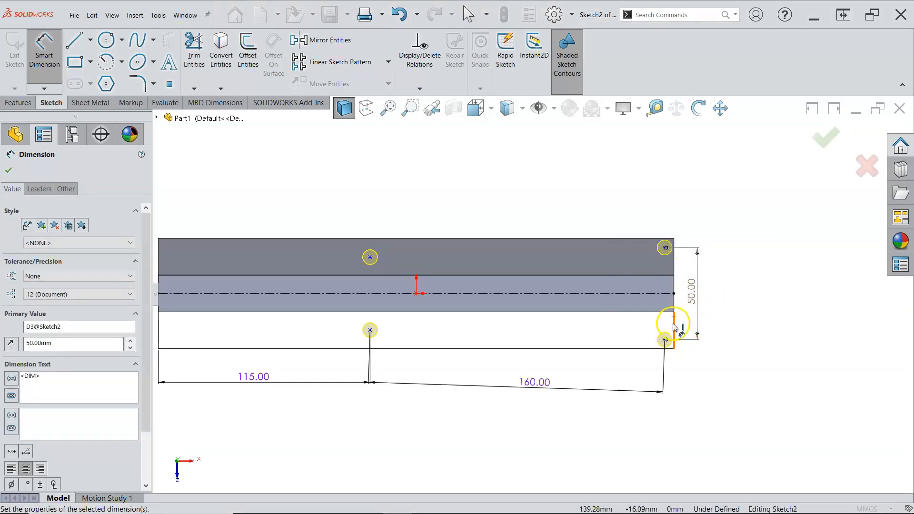
right_click(722, 223)
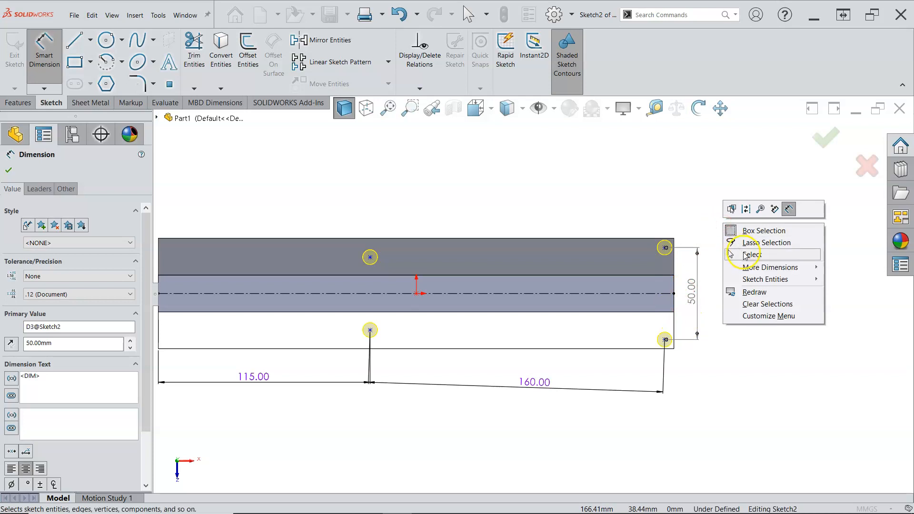
left_click(750, 254)
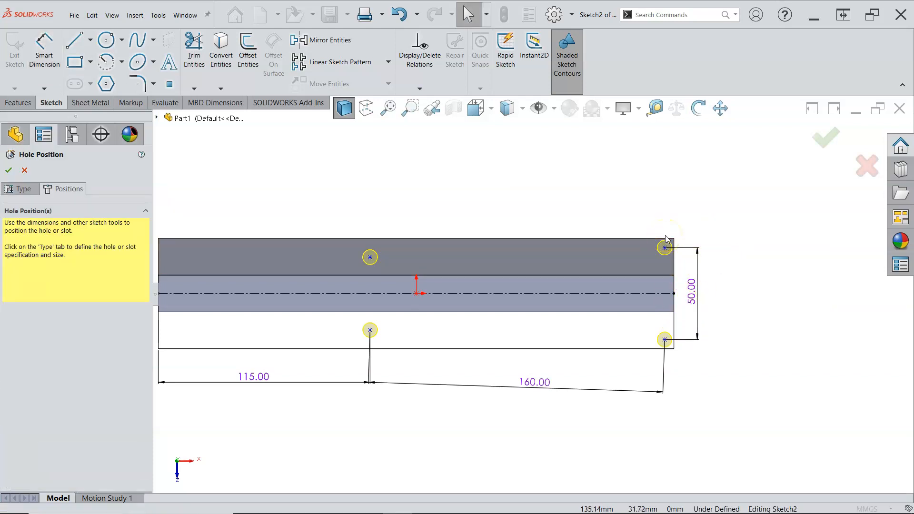
Step: Add a horizontal relation between the two lower hole points and complete the hole feature
key("z")
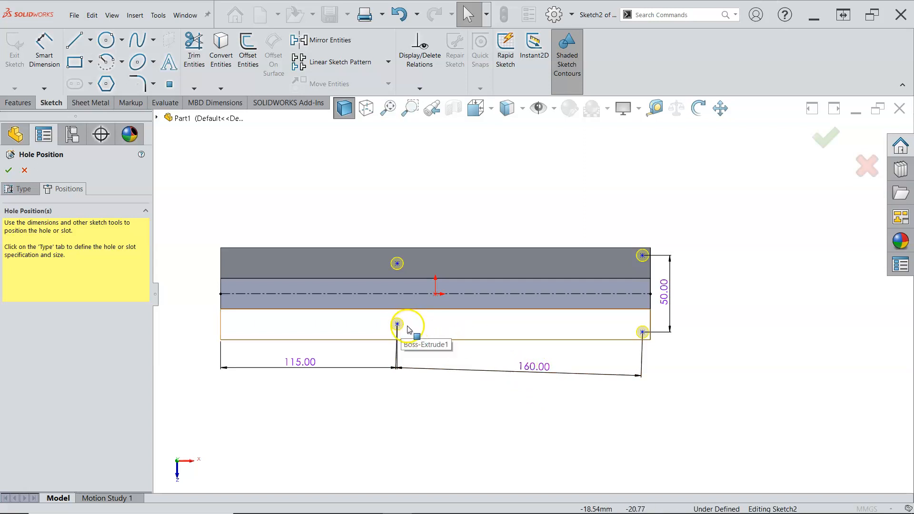
mouse_move(397, 324)
left_mouse_down()
mouse_move(398, 303)
mouse_move(397, 328)
left_mouse_up()
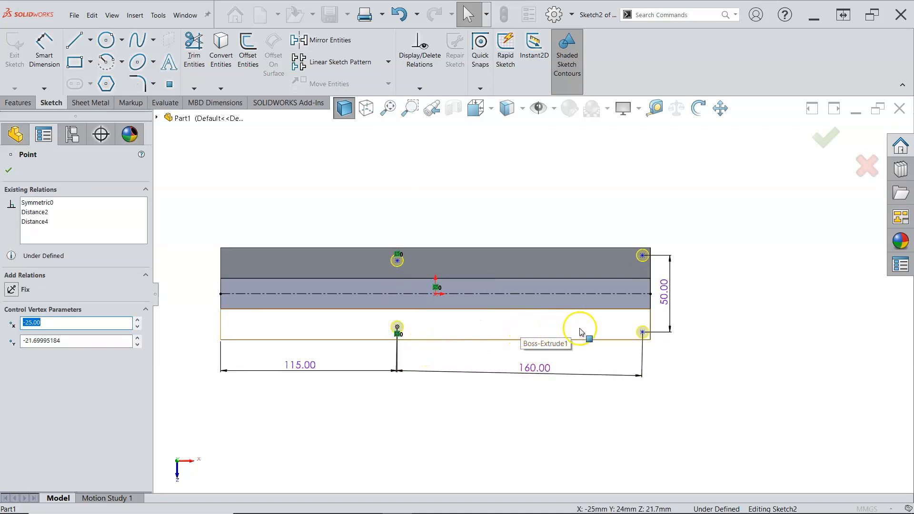
left_click(641, 332, "ctrl")
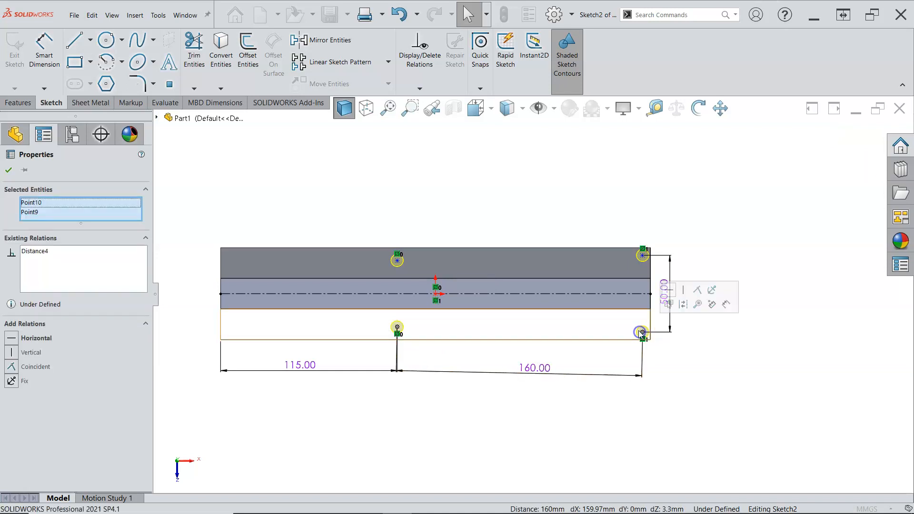
left_click(668, 290)
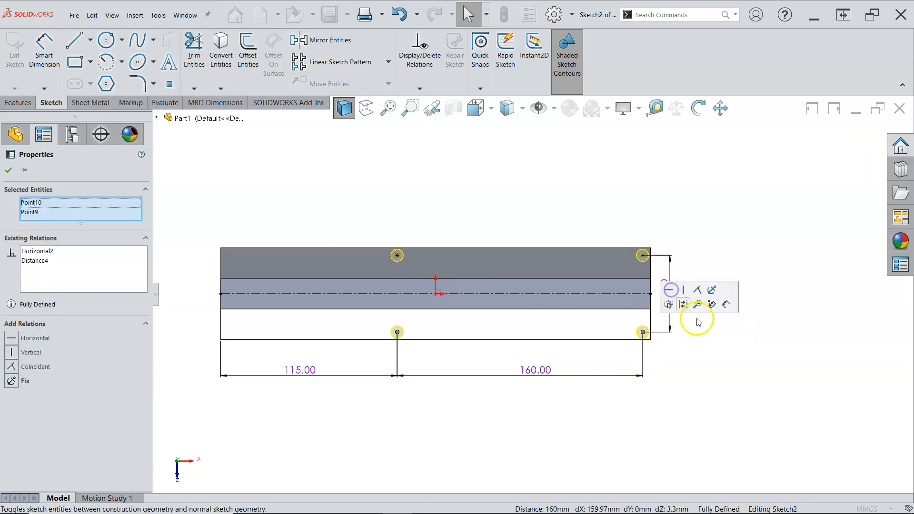
left_click(711, 334)
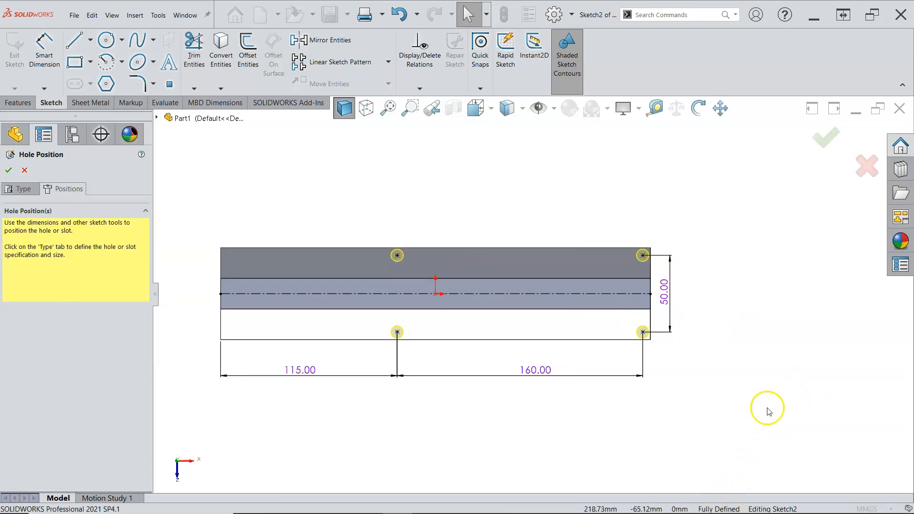
left_click(825, 139)
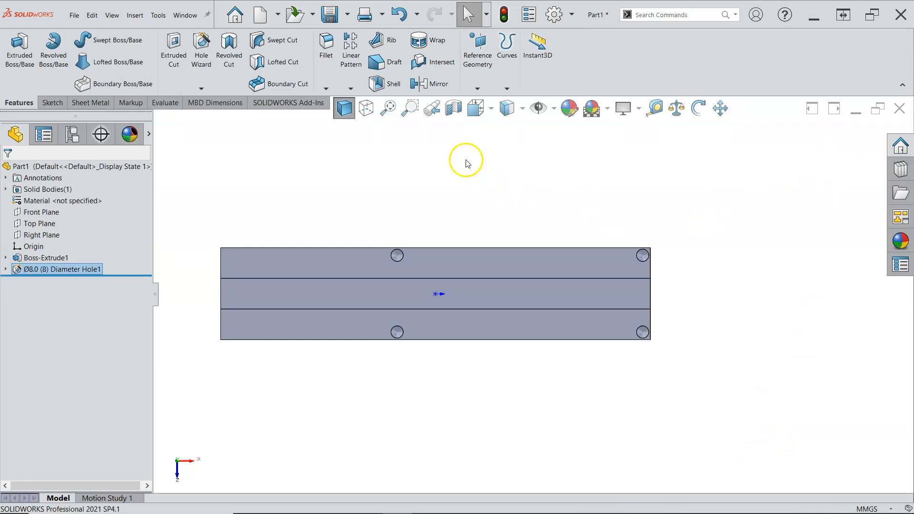
Step: Examine the hole depths in a front view with hidden lines visible, then return to shaded display
key("ctrl+1")
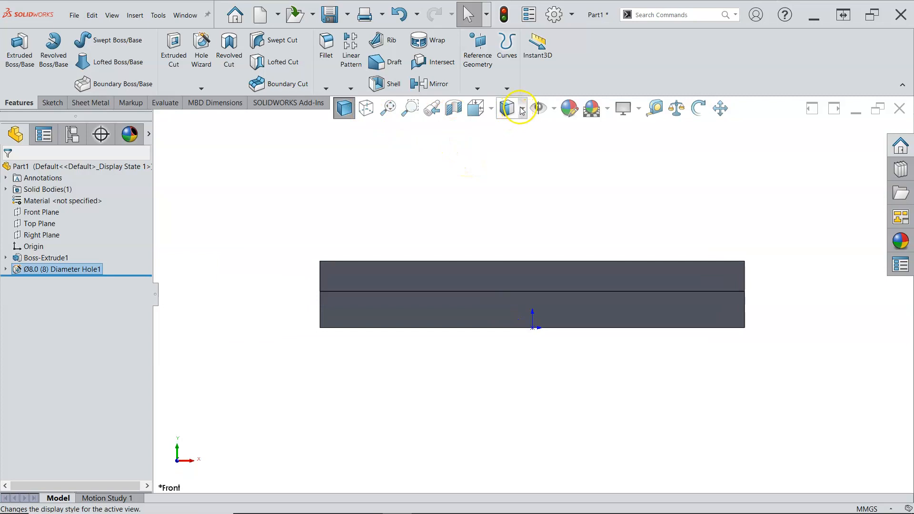
left_click(493, 109)
left_click(507, 108)
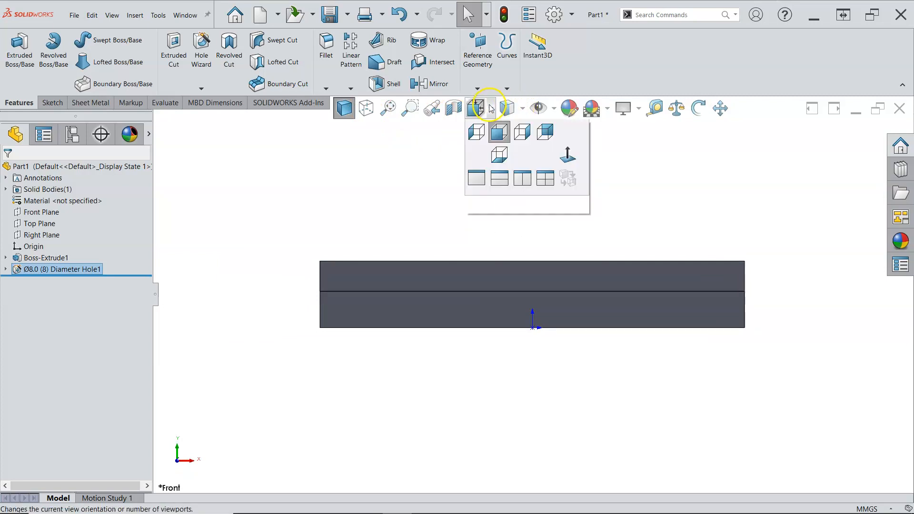
left_click(505, 181)
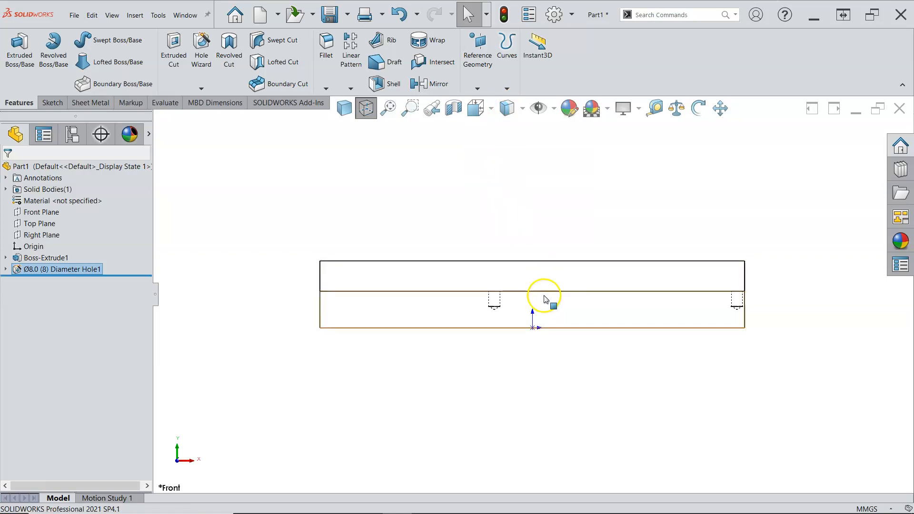
left_click(523, 113)
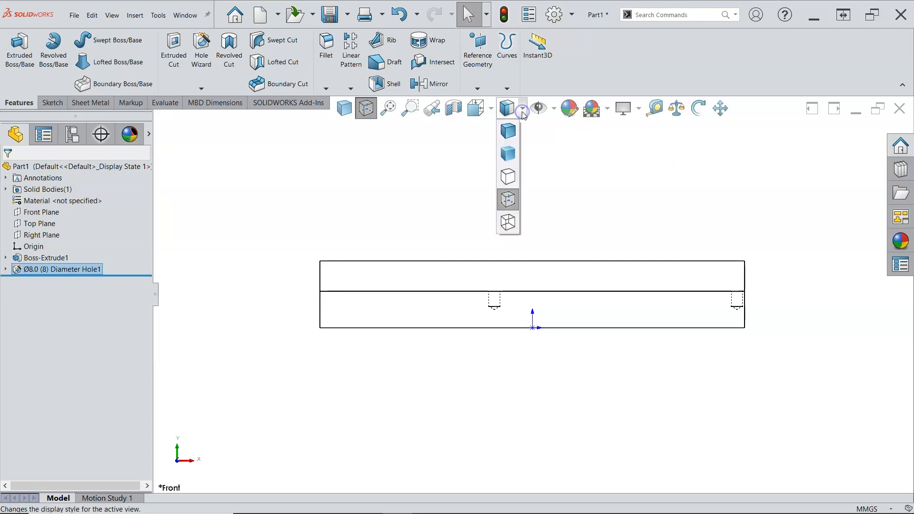
left_click(512, 130)
Step: Switch to shaded display and start the Hole Wizard on the top face of the raised rib, viewed normal to it
middle_click_drag(432, 184, 422, 255)
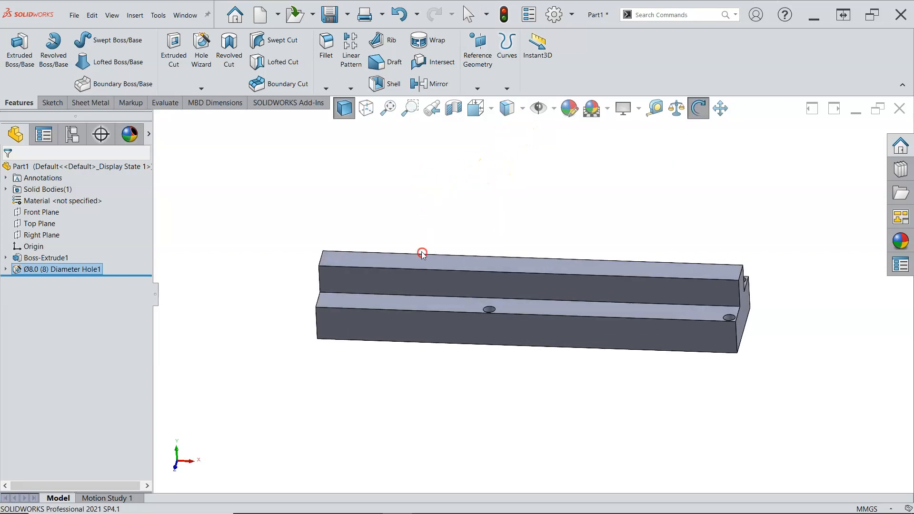
left_click(349, 261)
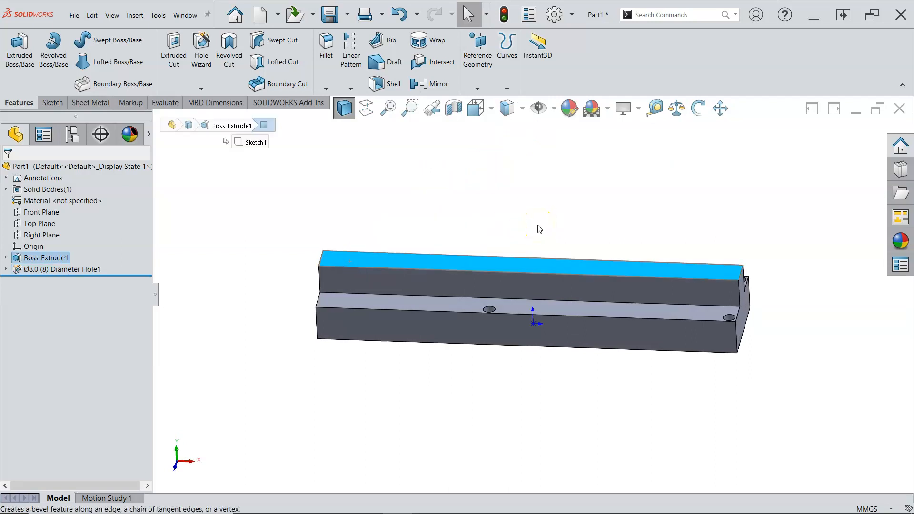
key("ctrl+8")
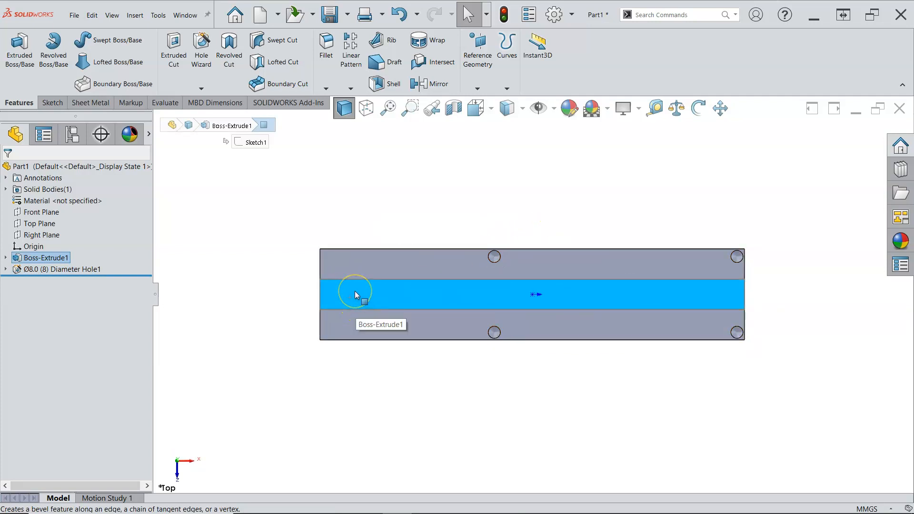
right_click(355, 292)
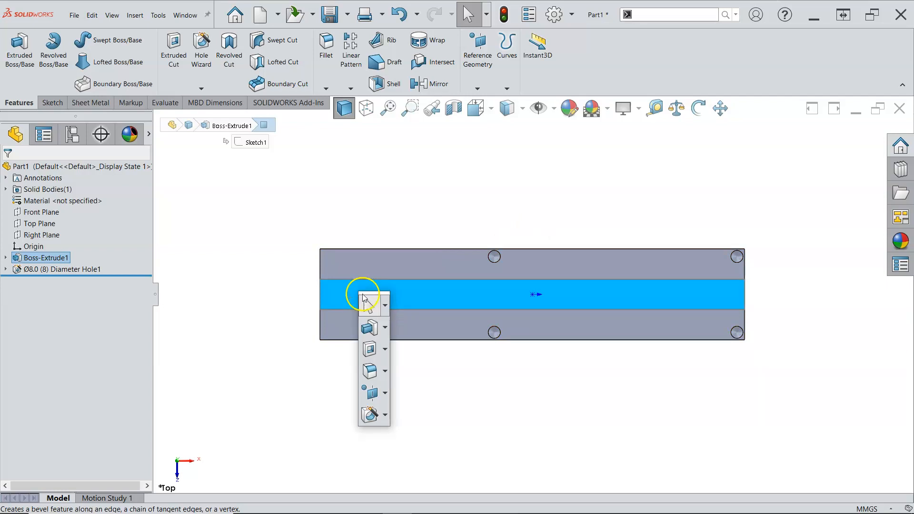
left_click(370, 416)
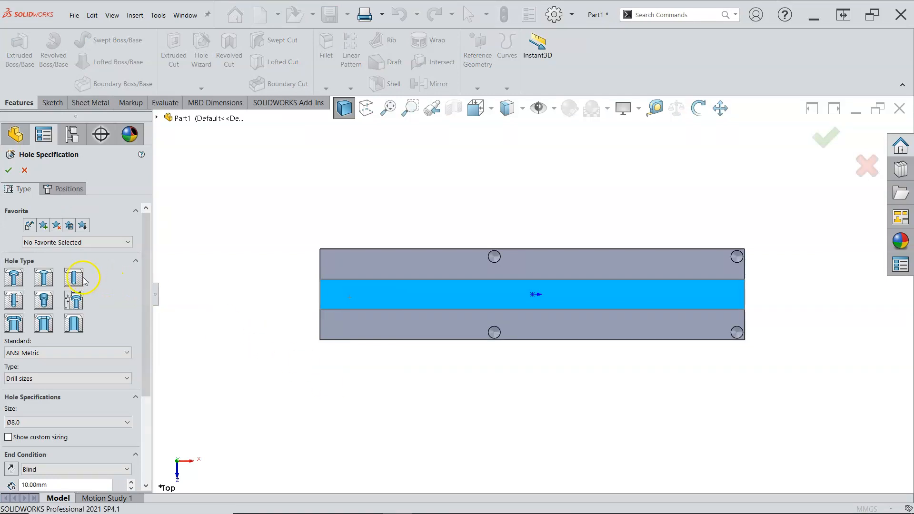
Step: Examine the available hole types in the Hole Wizard
left_click(89, 277)
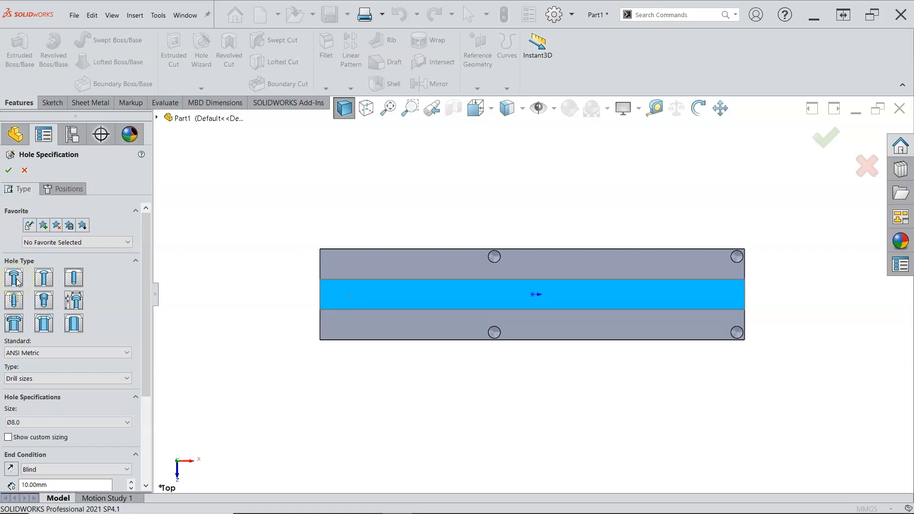
left_click(47, 279)
left_click(75, 281)
left_click(12, 306)
left_click(43, 306)
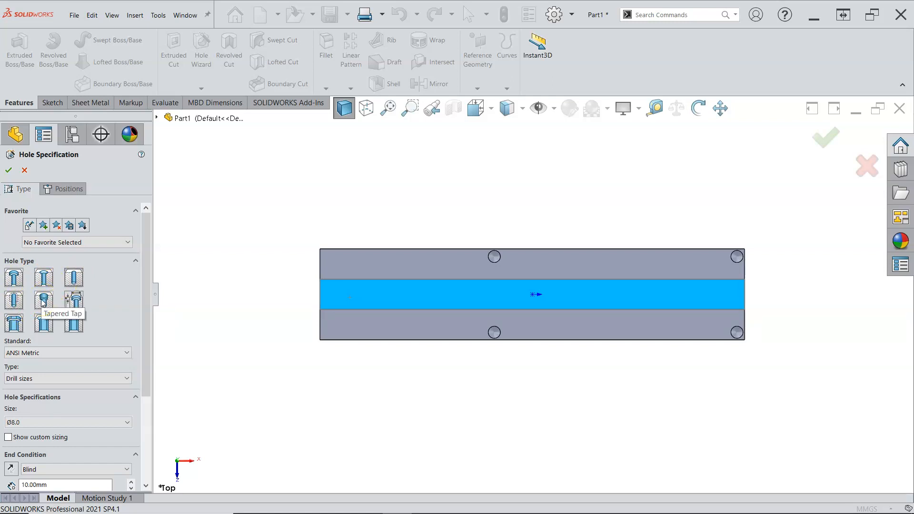
left_click(77, 305)
left_click(82, 307)
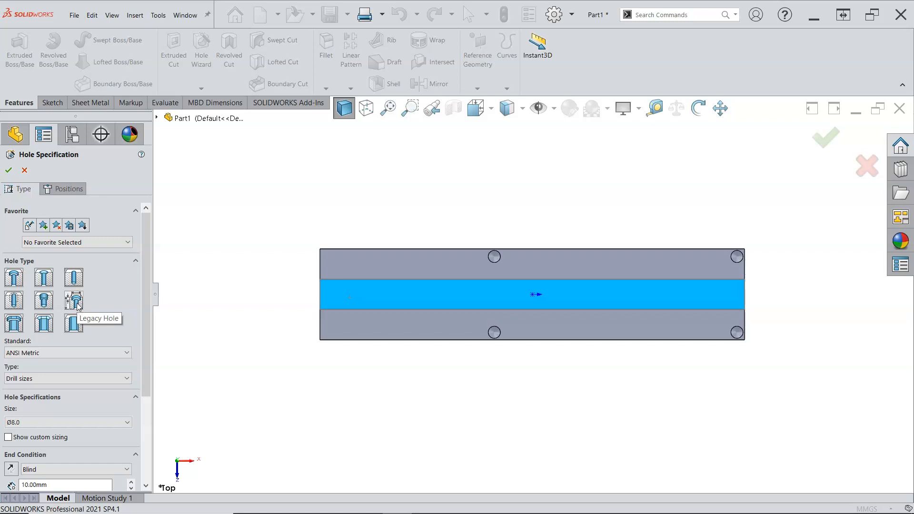
left_click(20, 326)
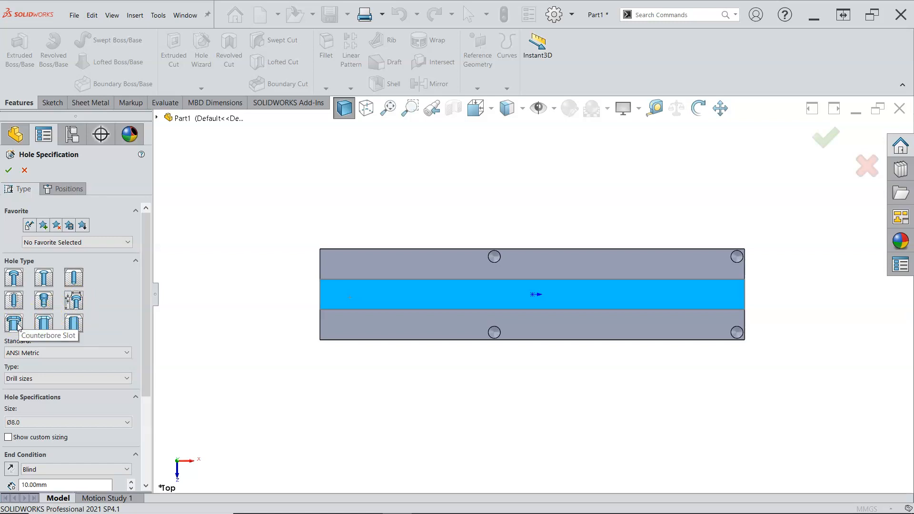
left_click(44, 327)
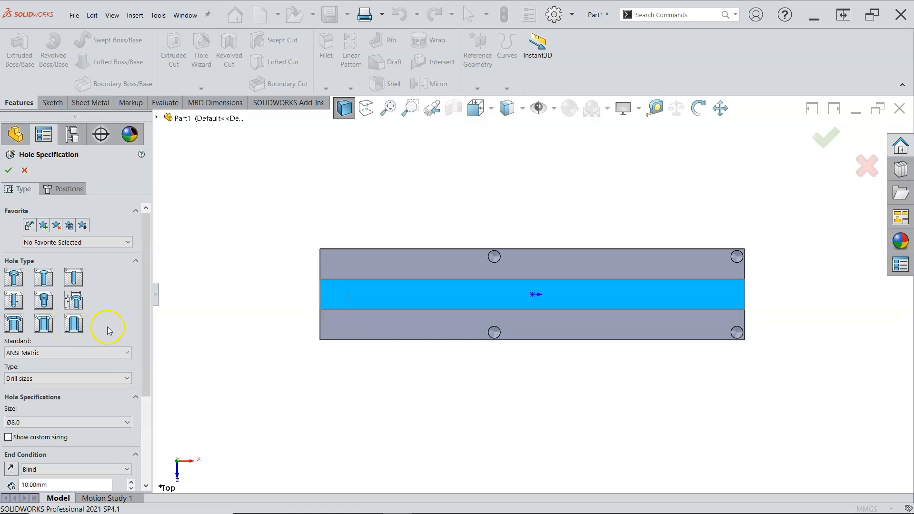
Step: Set the hole size to Ø10.0
left_click_drag(144, 323, 141, 371)
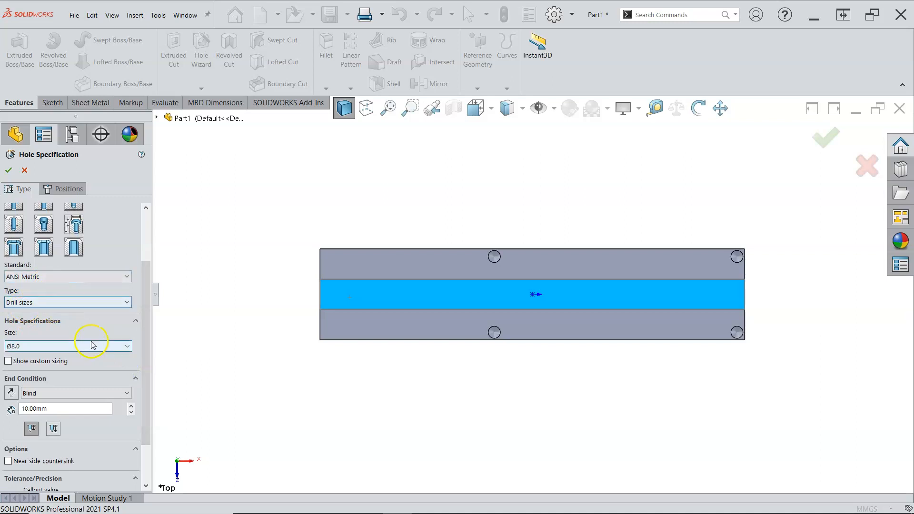
left_click(124, 349)
scroll(70, 410, "down", 4)
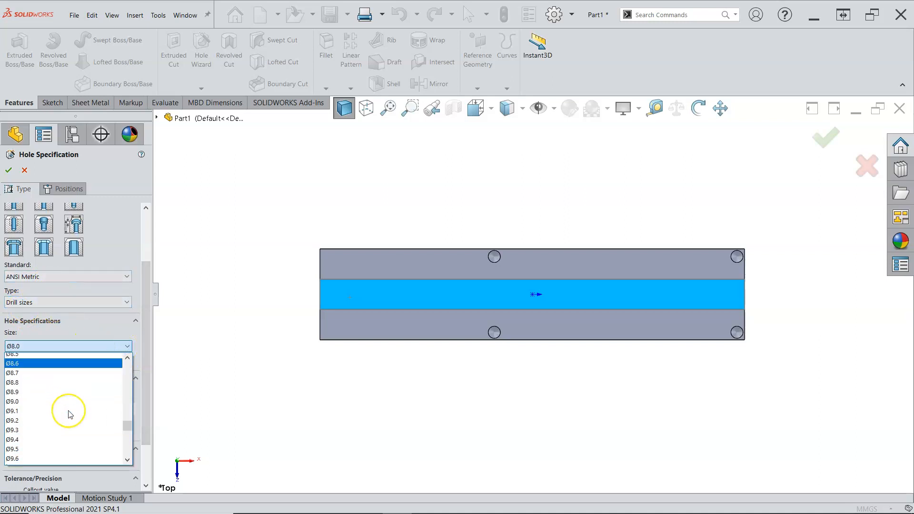
left_click(43, 433)
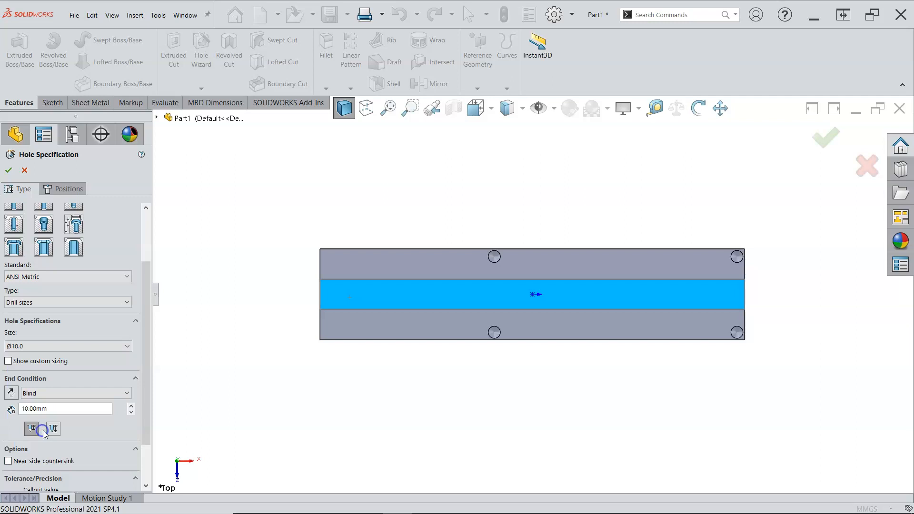
Step: Set the hole end condition to Up To Next
left_click(89, 393)
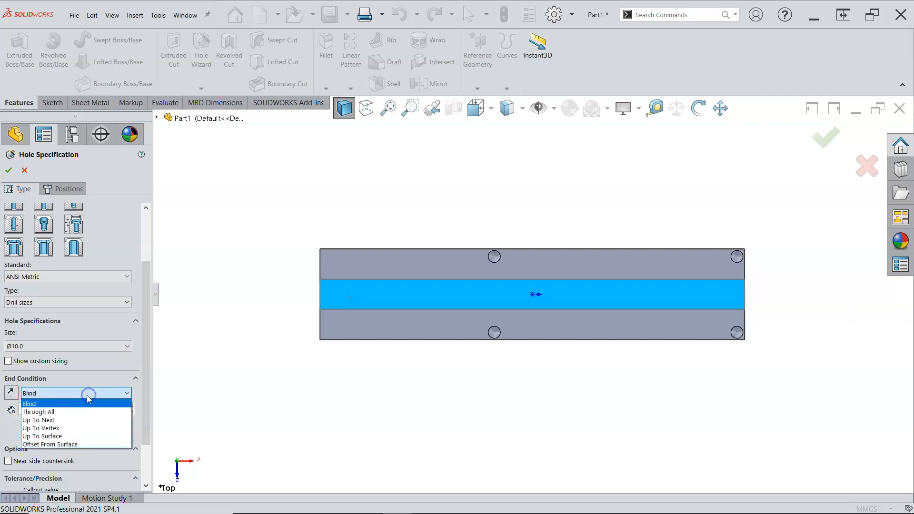
left_click(63, 422)
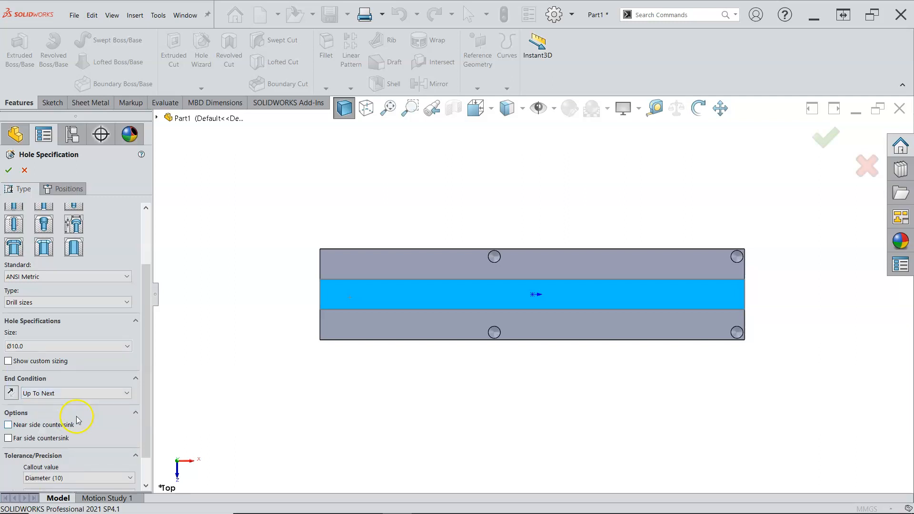
Step: Place a hole point near the left end of the rib's top face
scroll(139, 380, "down", 3)
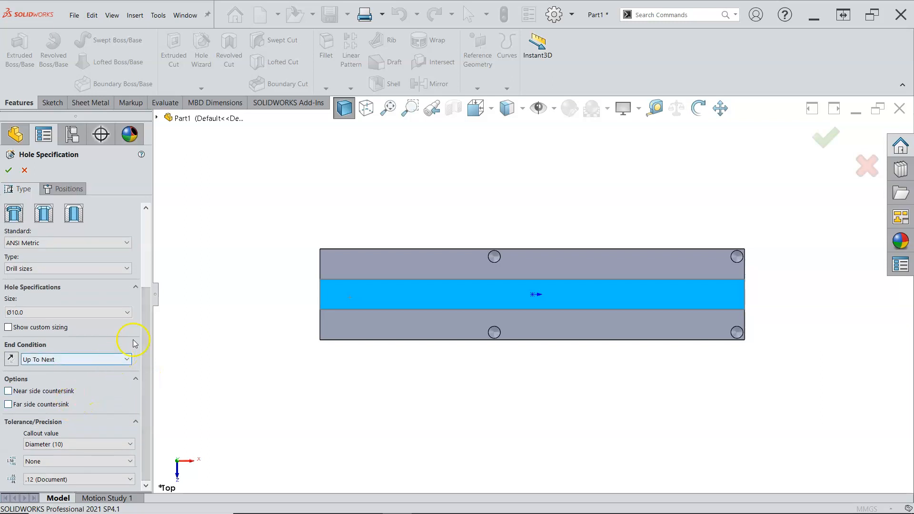
left_click(67, 191)
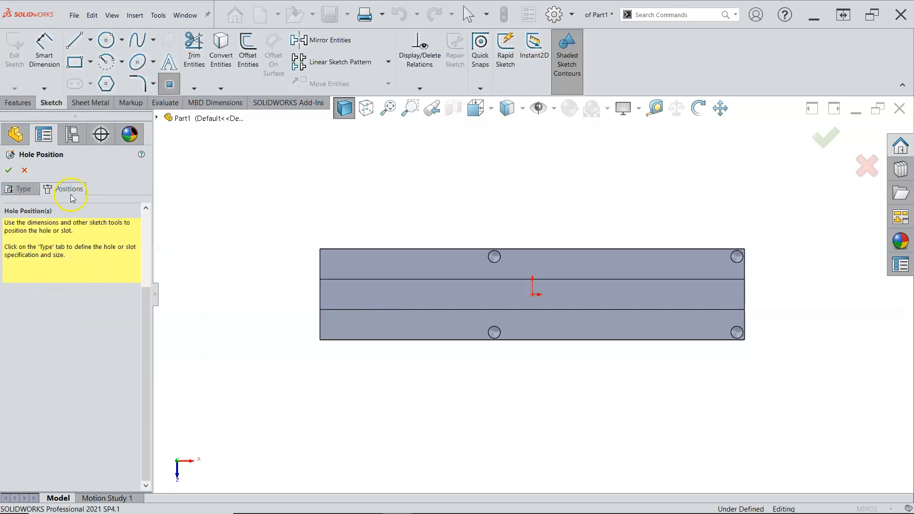
left_click(348, 295)
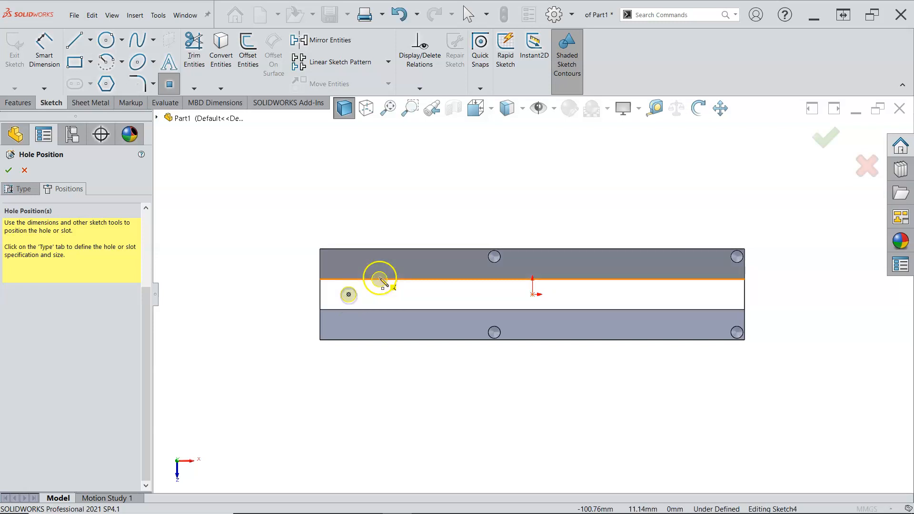
right_click(395, 214)
left_click(417, 218)
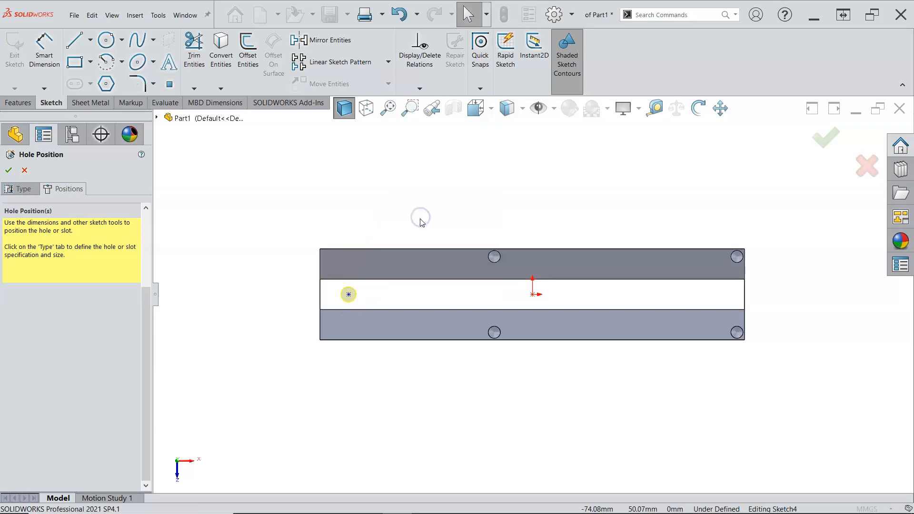
Step: Add a horizontal relation between the hole point and the origin
left_click(349, 295)
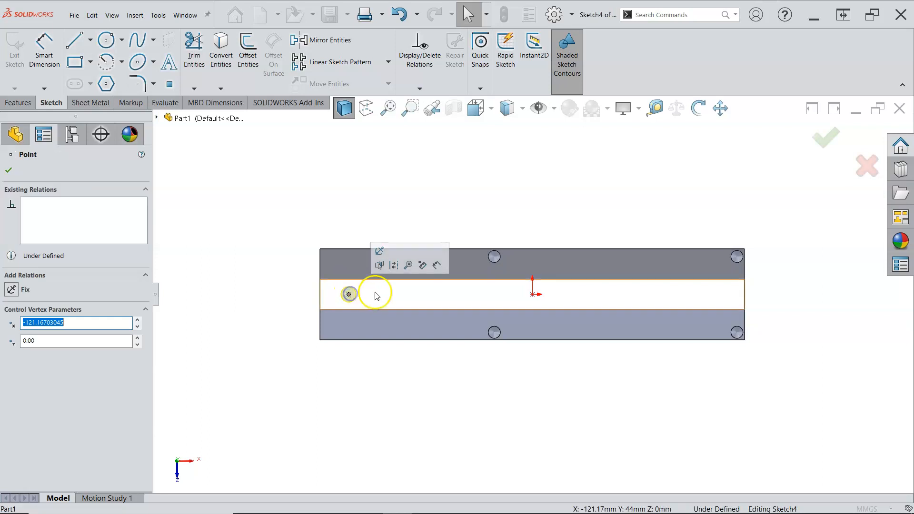
left_click(533, 295, "ctrl")
left_click(560, 253)
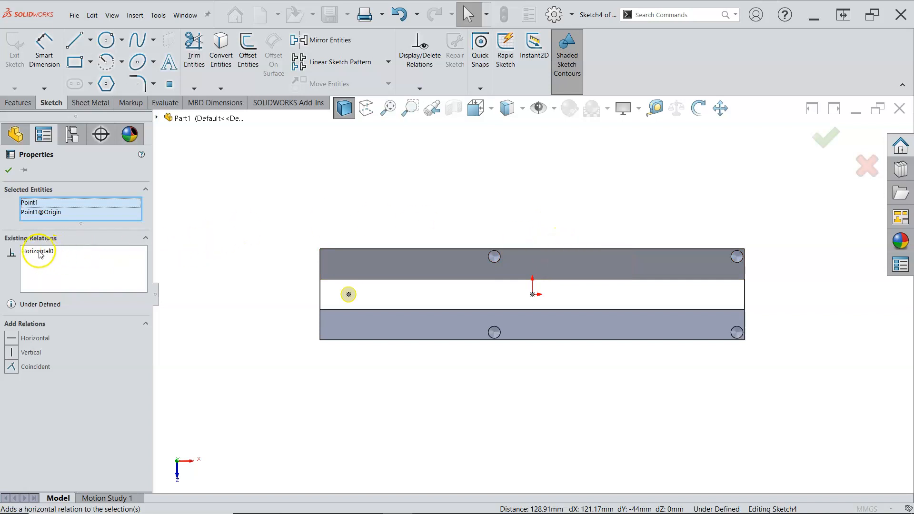
left_click(298, 202)
left_click(299, 225)
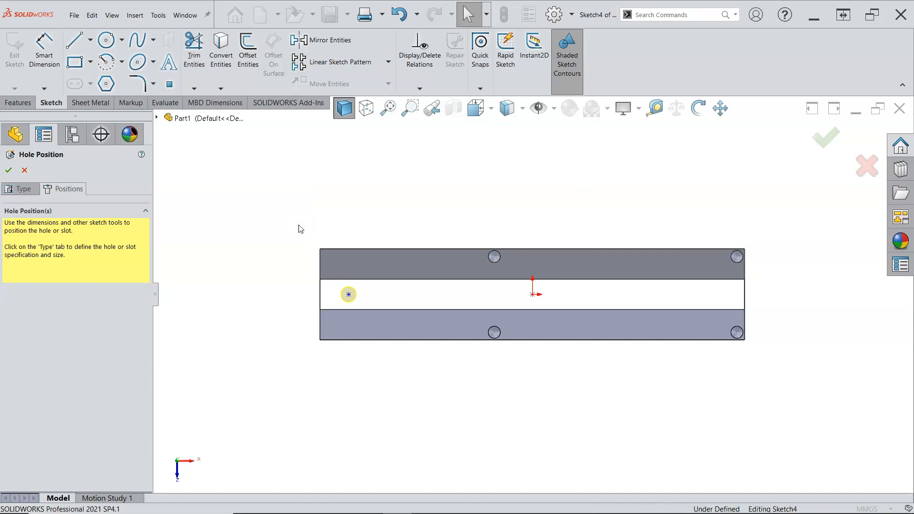
Step: Dimension the hole point 20 mm from the part's left end and complete the hole feature
right_click(300, 229)
left_click(365, 210)
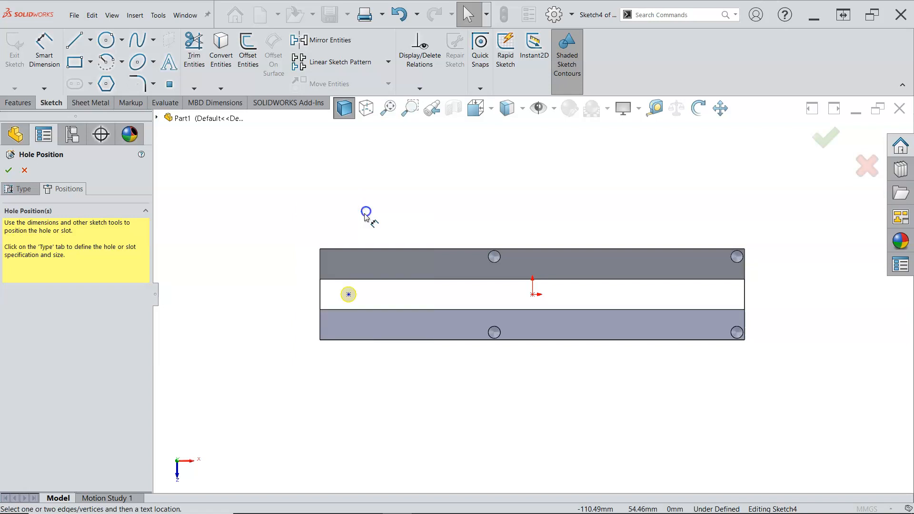
left_click(348, 296)
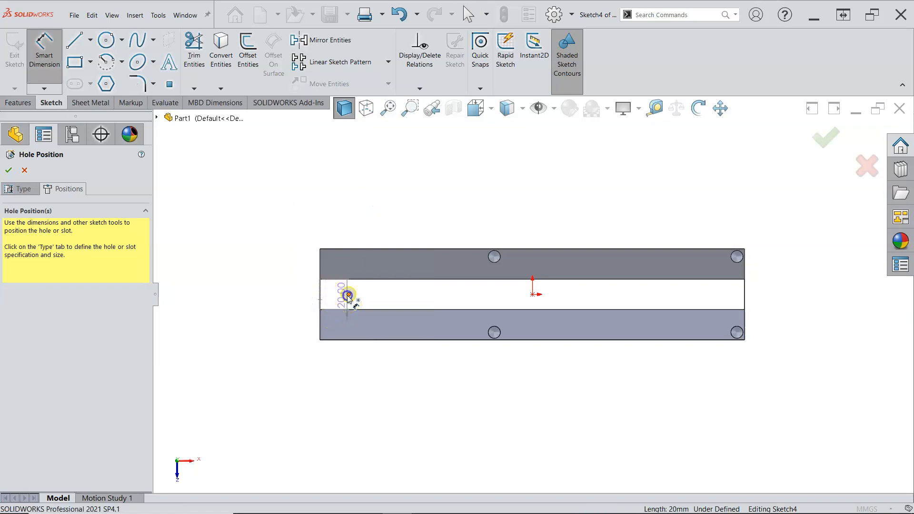
left_click(336, 352)
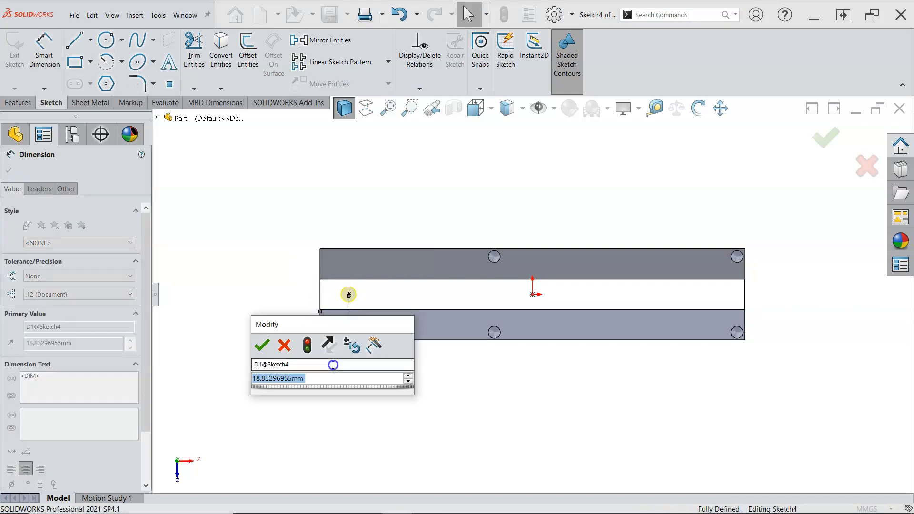
type("20")
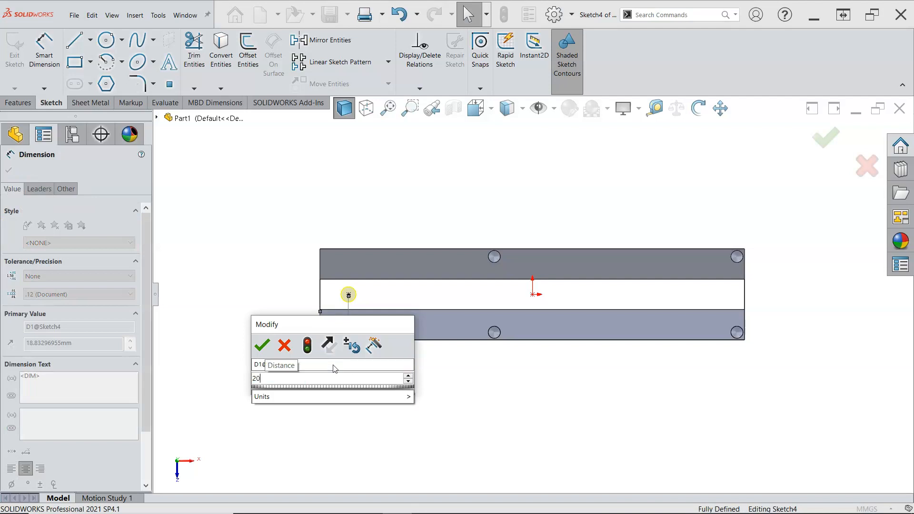
key("Return")
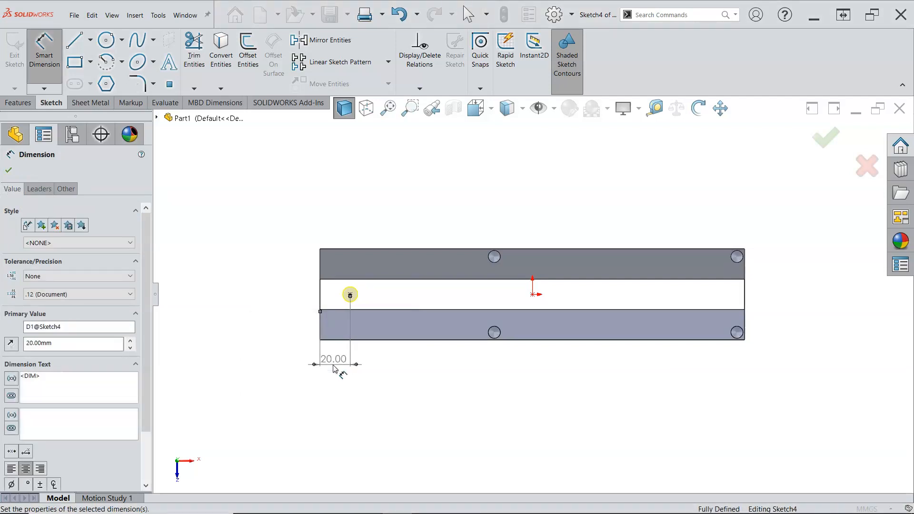
left_click(330, 361)
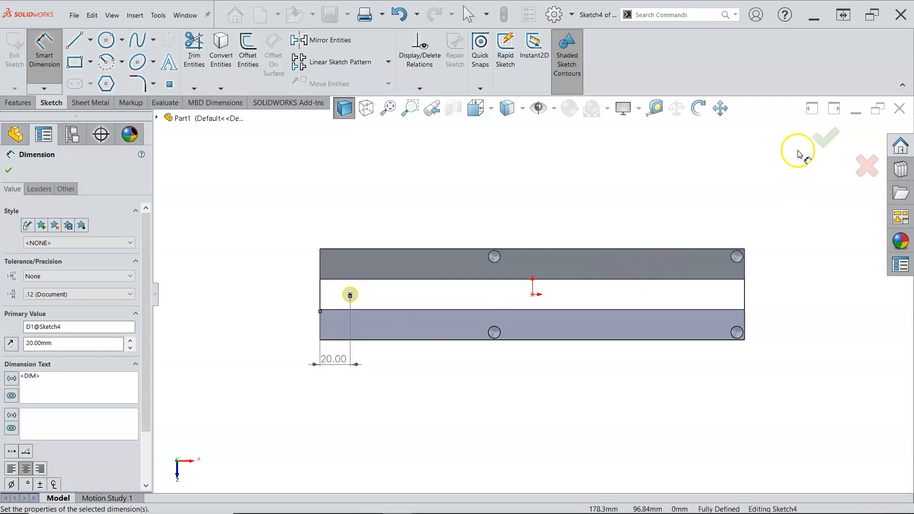
left_click(826, 139)
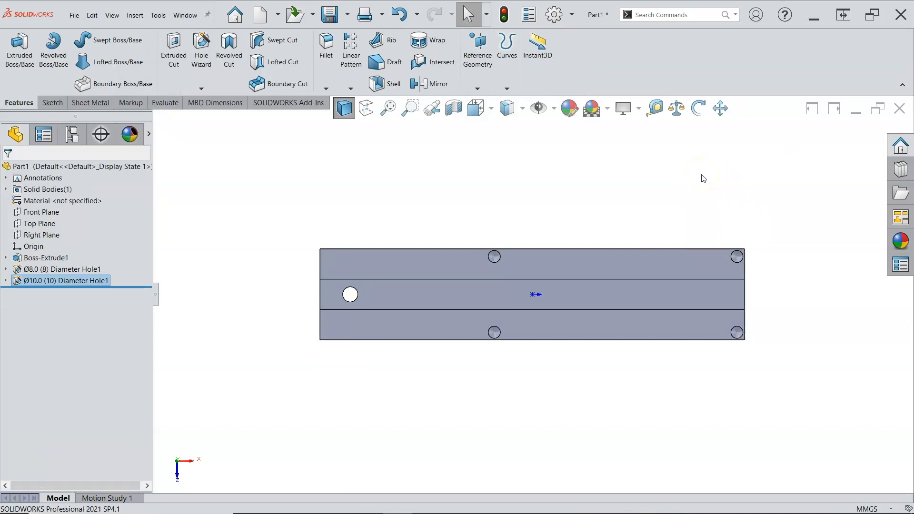
Step: Fillet the two inner edges where the rib meets the base with a 4 mm radius
key("ctrl+7")
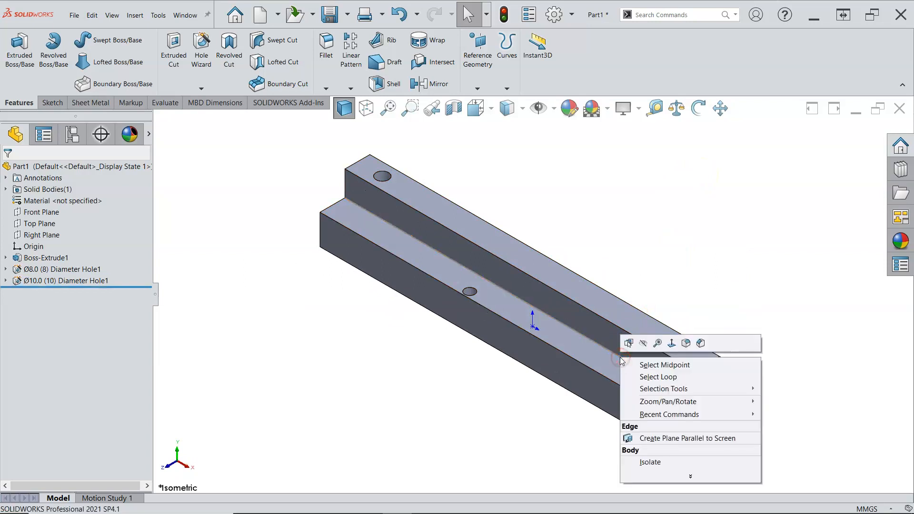
left_click(686, 343)
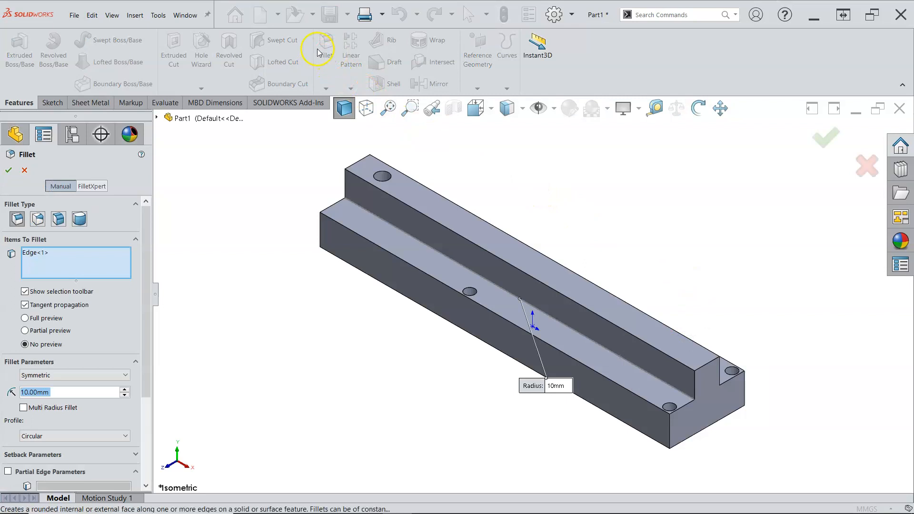
middle_click_drag(627, 252, 561, 271)
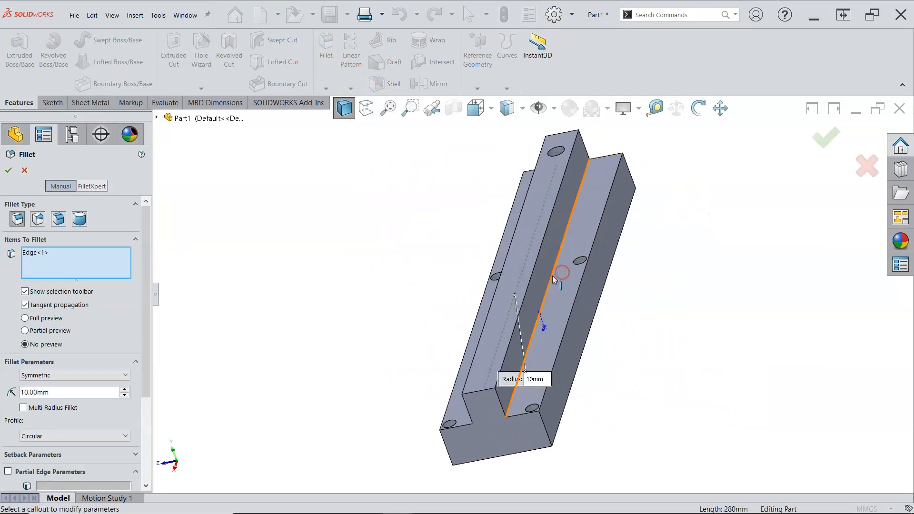
left_click(552, 282)
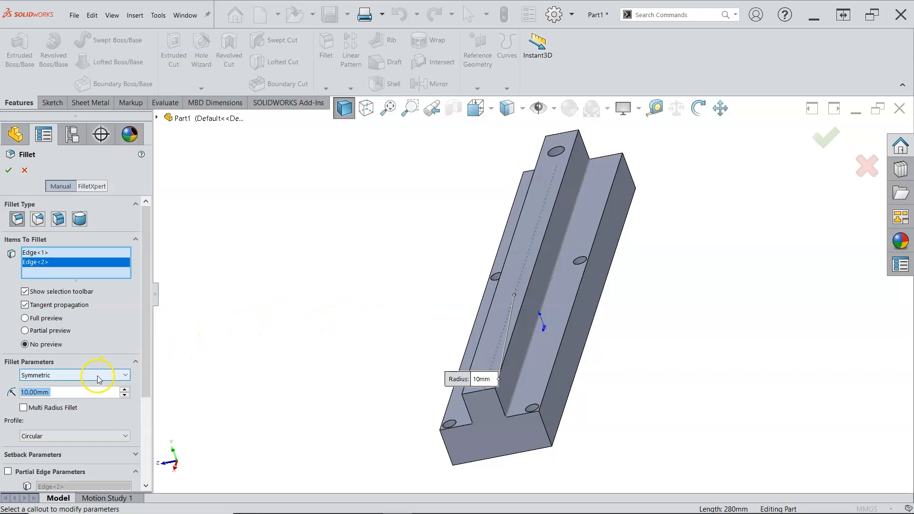
type("4")
key("Return")
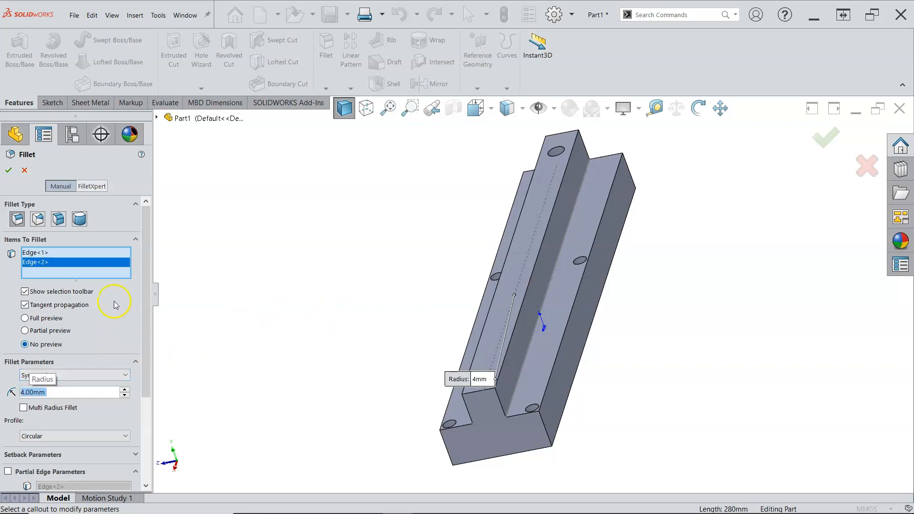
left_click(9, 172)
Step: Start saving the part and create a new folder named Assignment 5 inside the 2021 Fall MPT150 folder
middle_click_drag(218, 245, 298, 265)
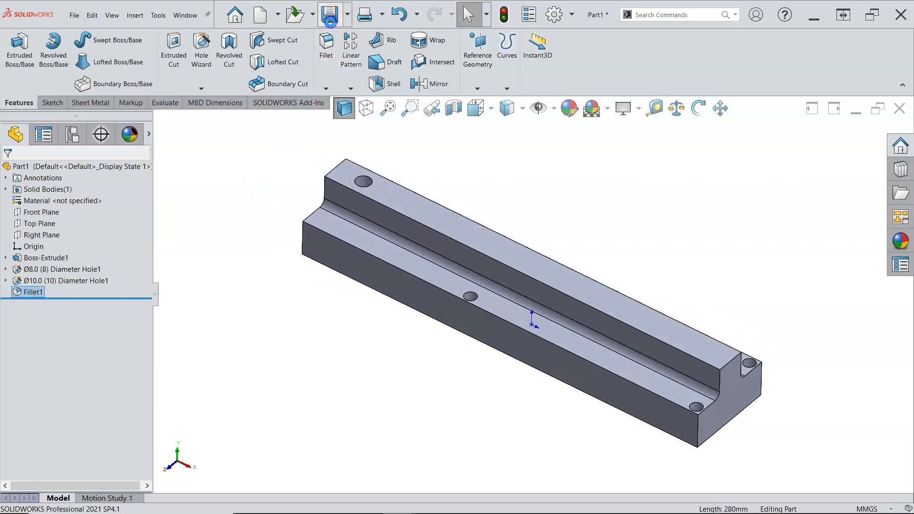
left_click(329, 16)
left_click_drag(146, 137, 147, 72)
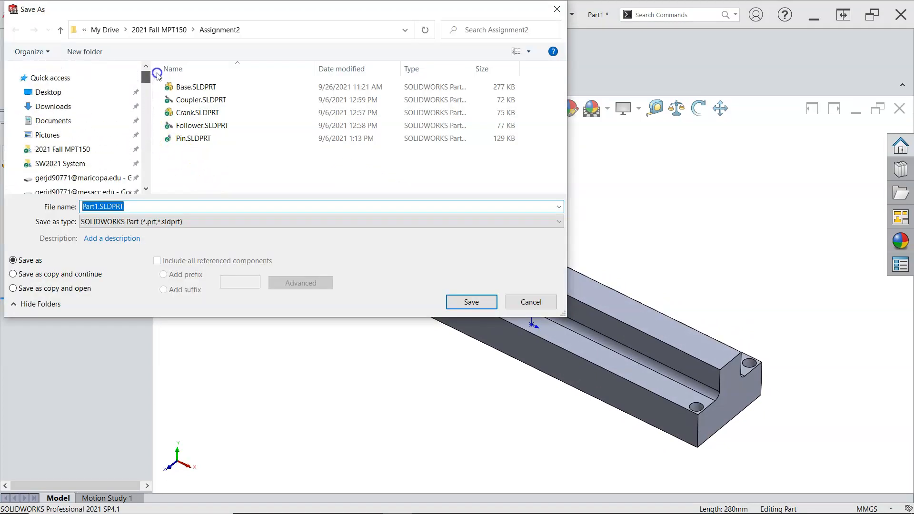
left_click(77, 150)
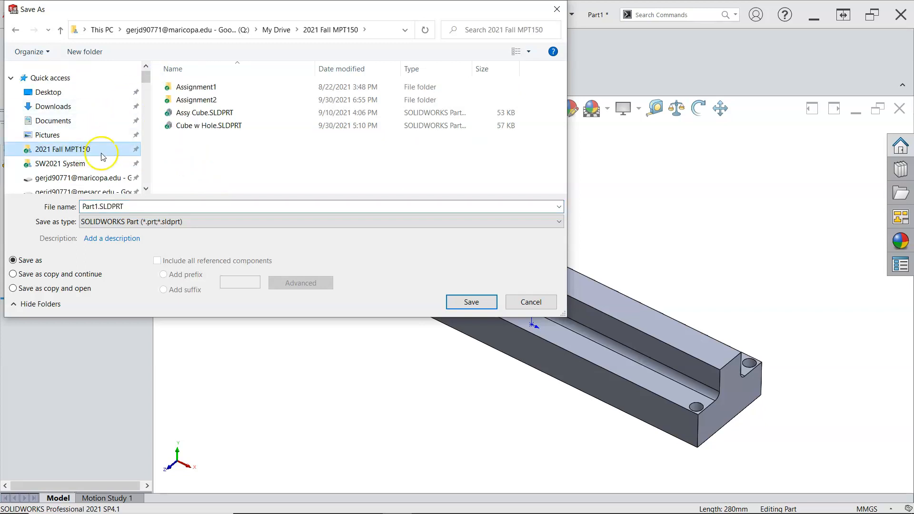
left_click(84, 51)
type("Ads")
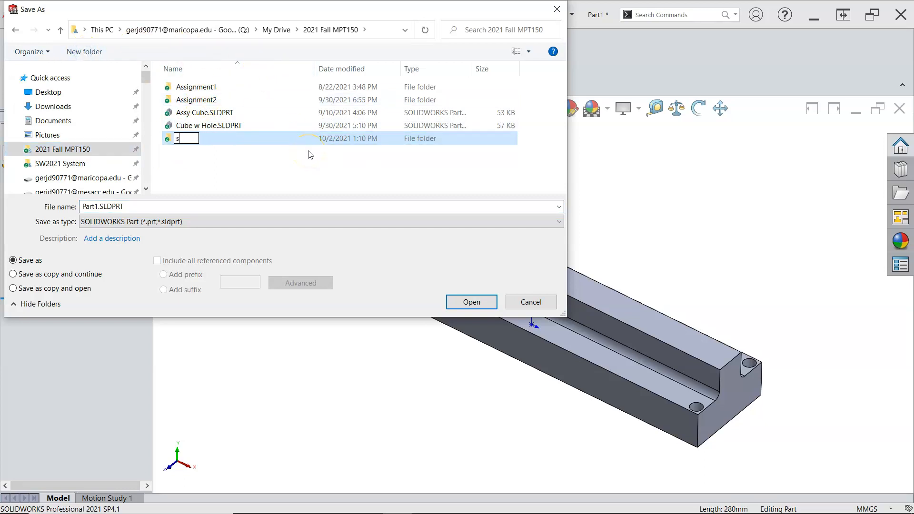
type("Asssignment 5")
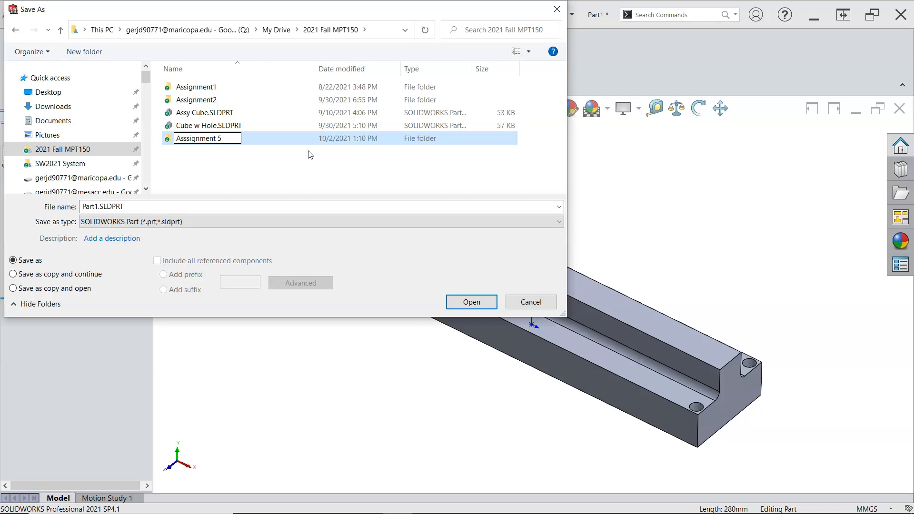
Step: Open the Assignment 5 folder and save the part there as Base Slider
key("Return")
double_click(249, 141)
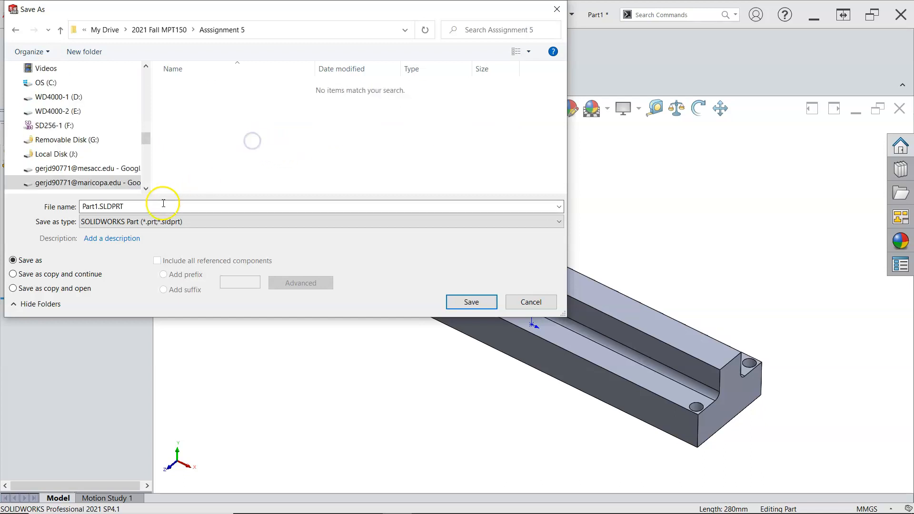
left_click(163, 205)
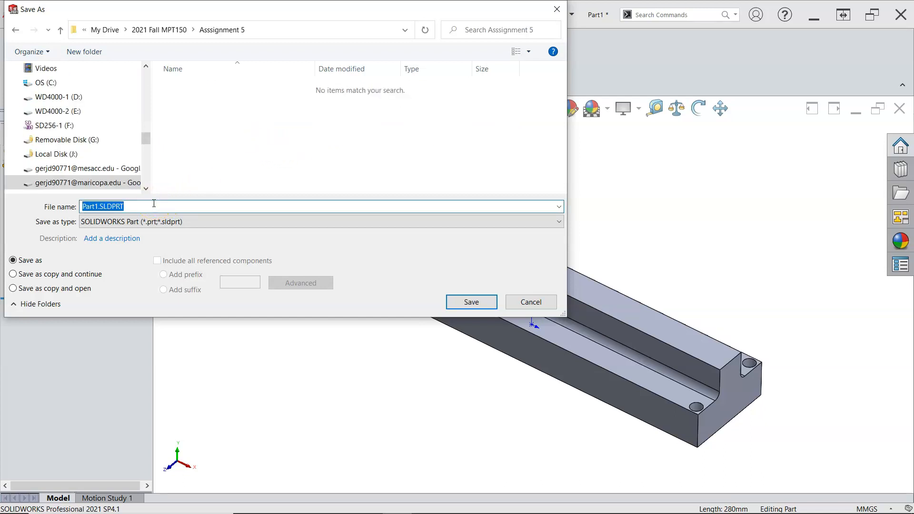
type("Base Slider")
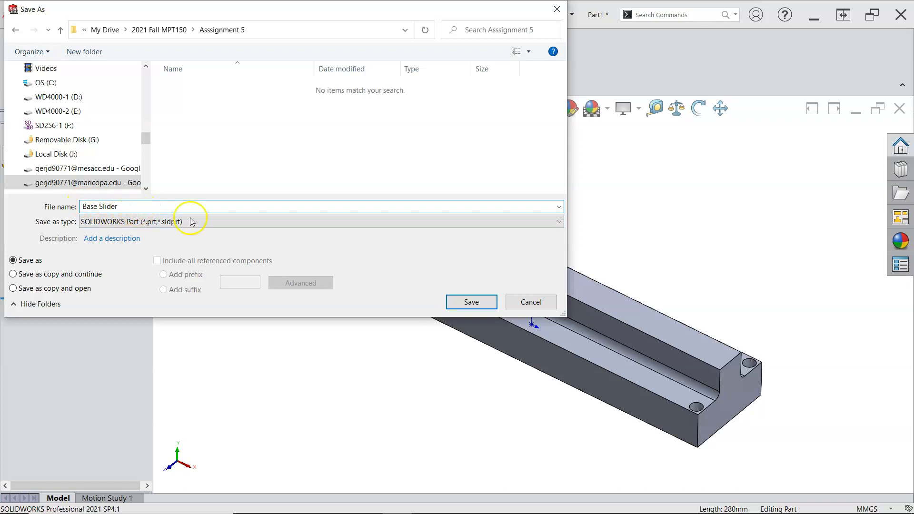
left_click(466, 302)
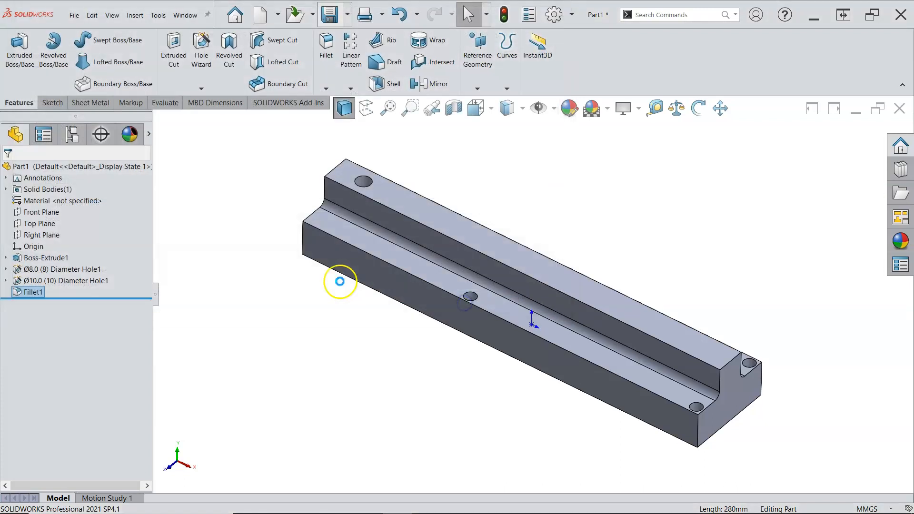